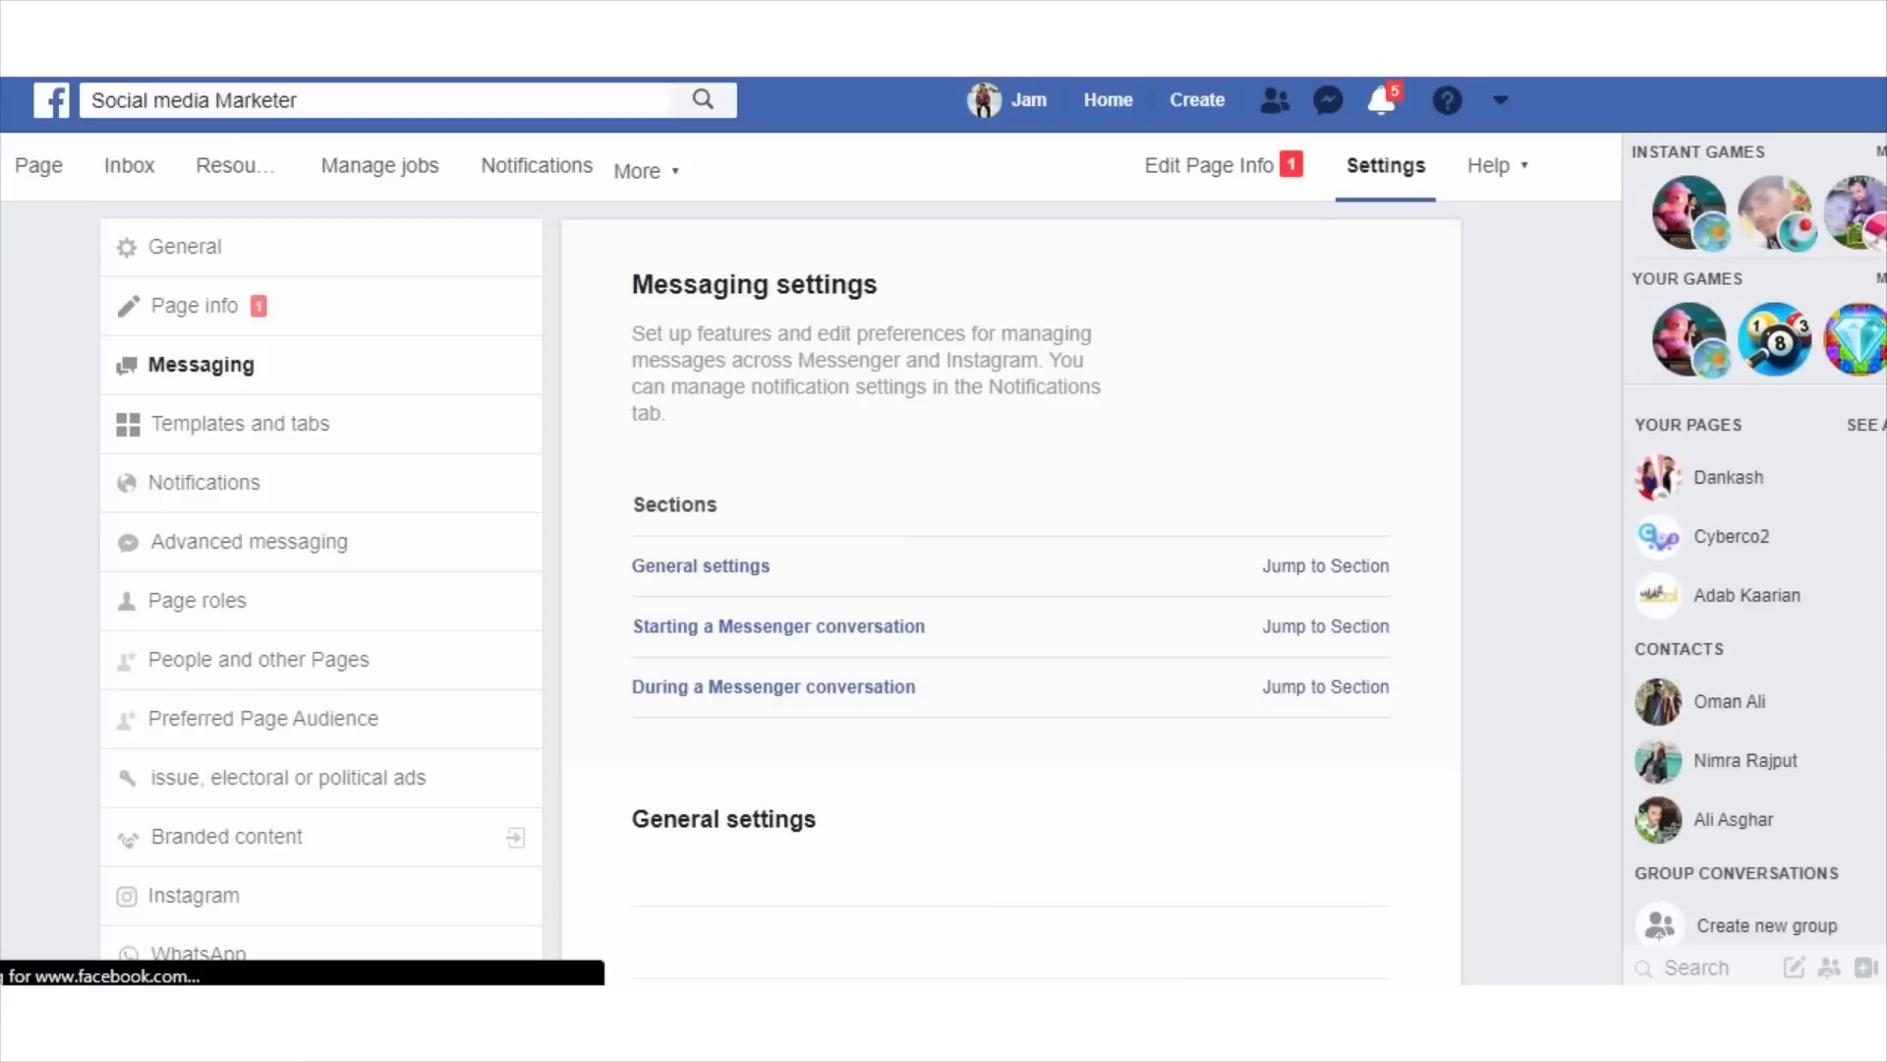
Open the Page's Messenger greeting for editing and dismiss the tip about turning on the display name.
scroll(1011, 590, down, 6)
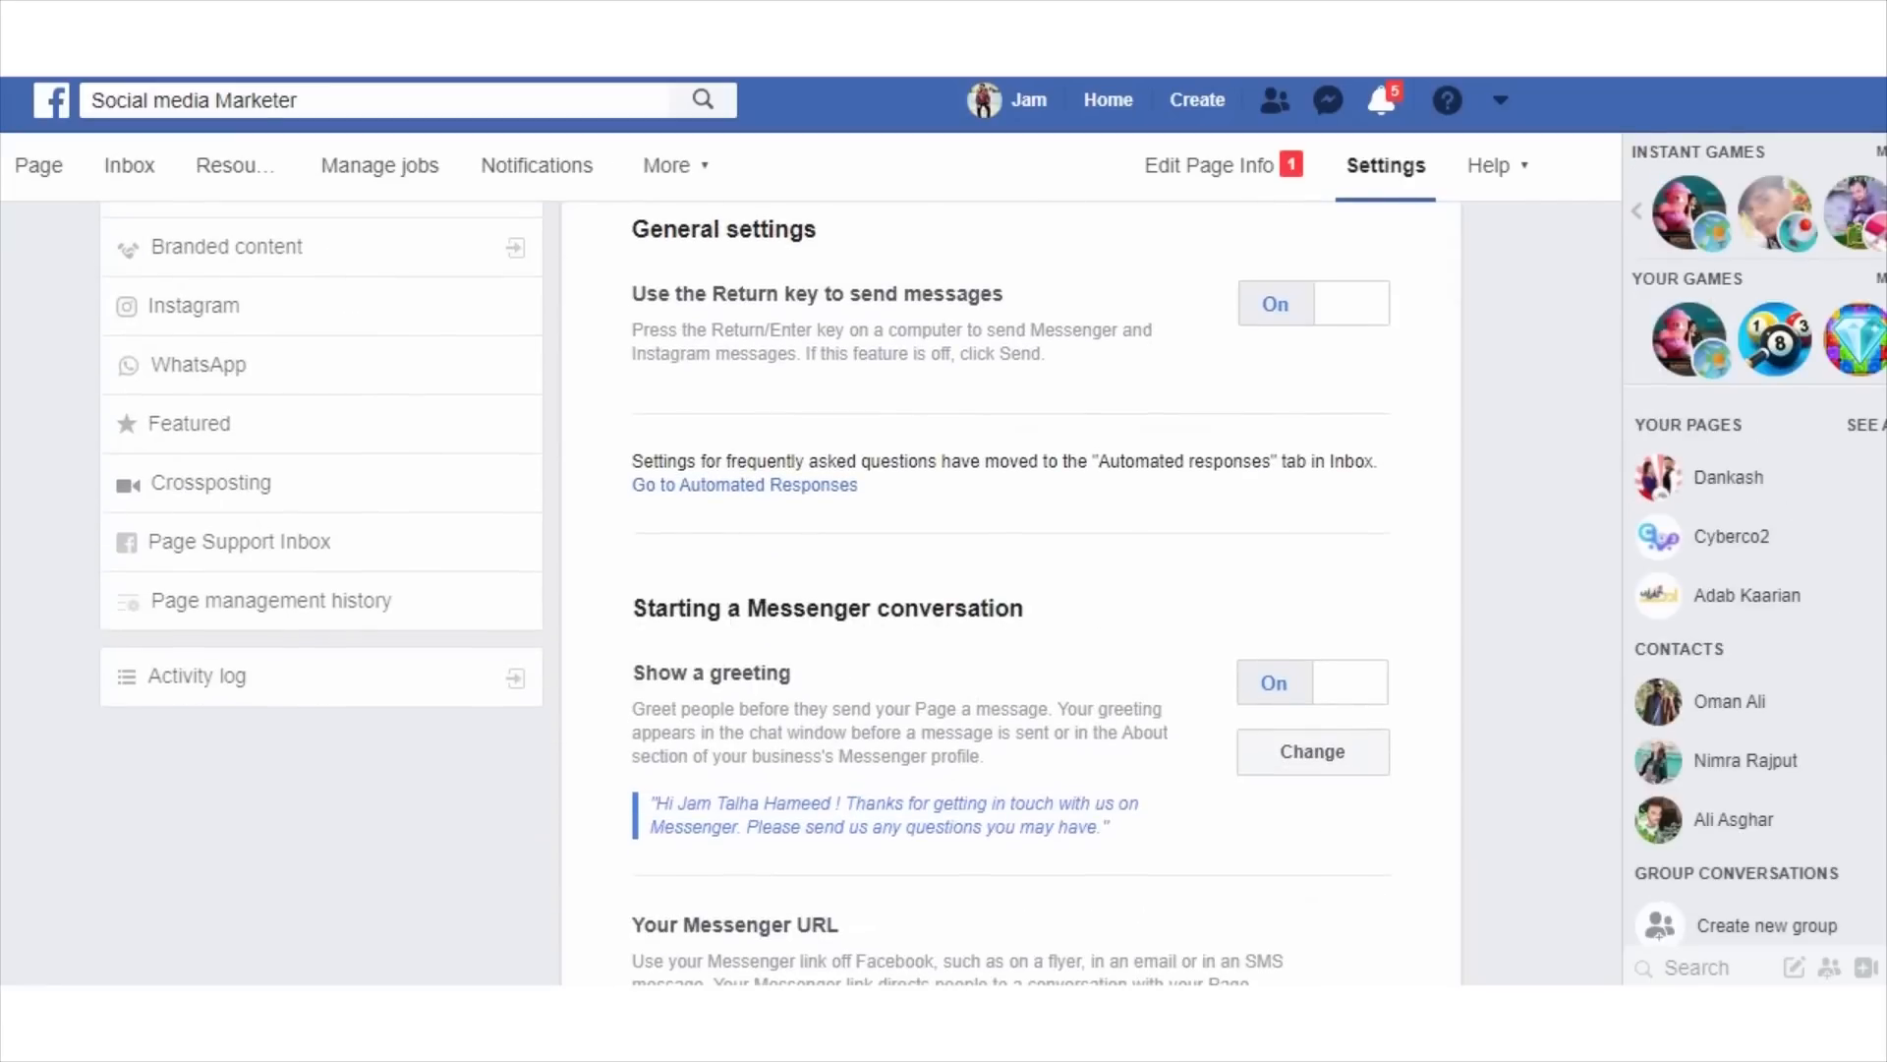
scroll(1010, 590, down, 2)
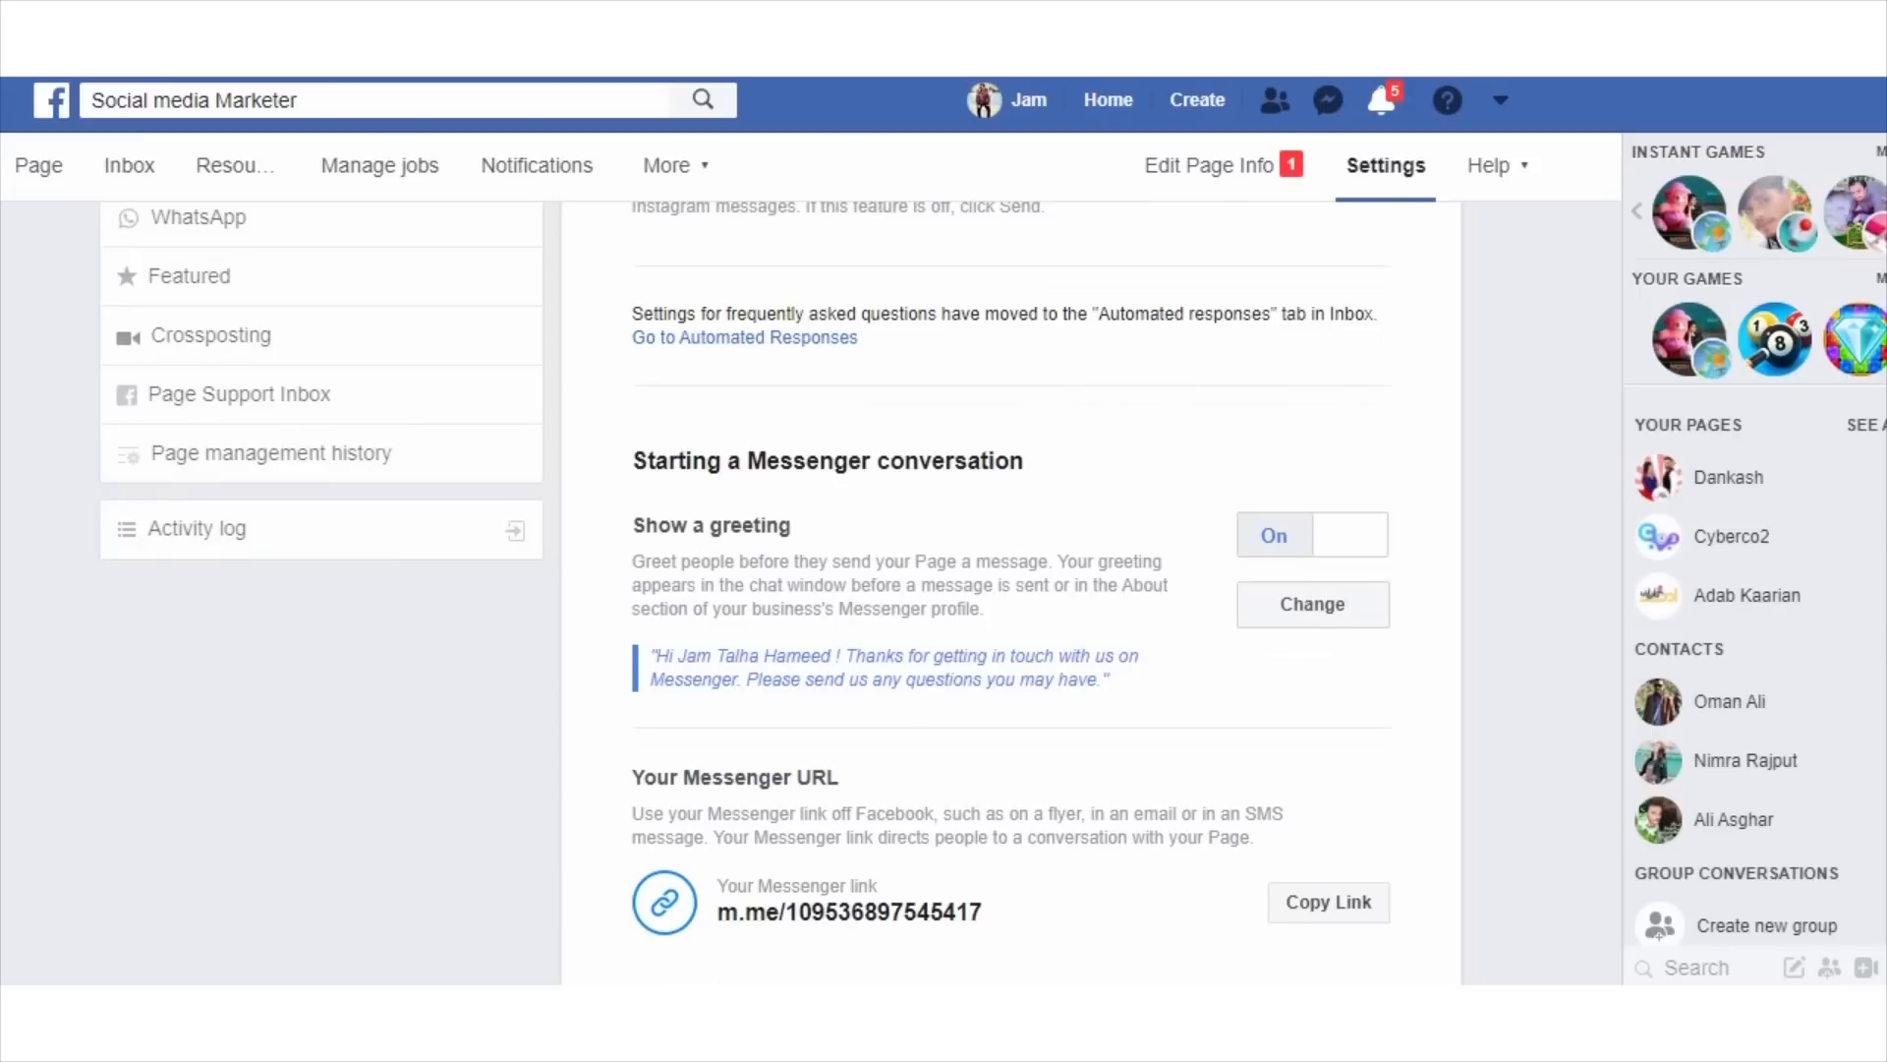
click(1349, 535)
click(1350, 536)
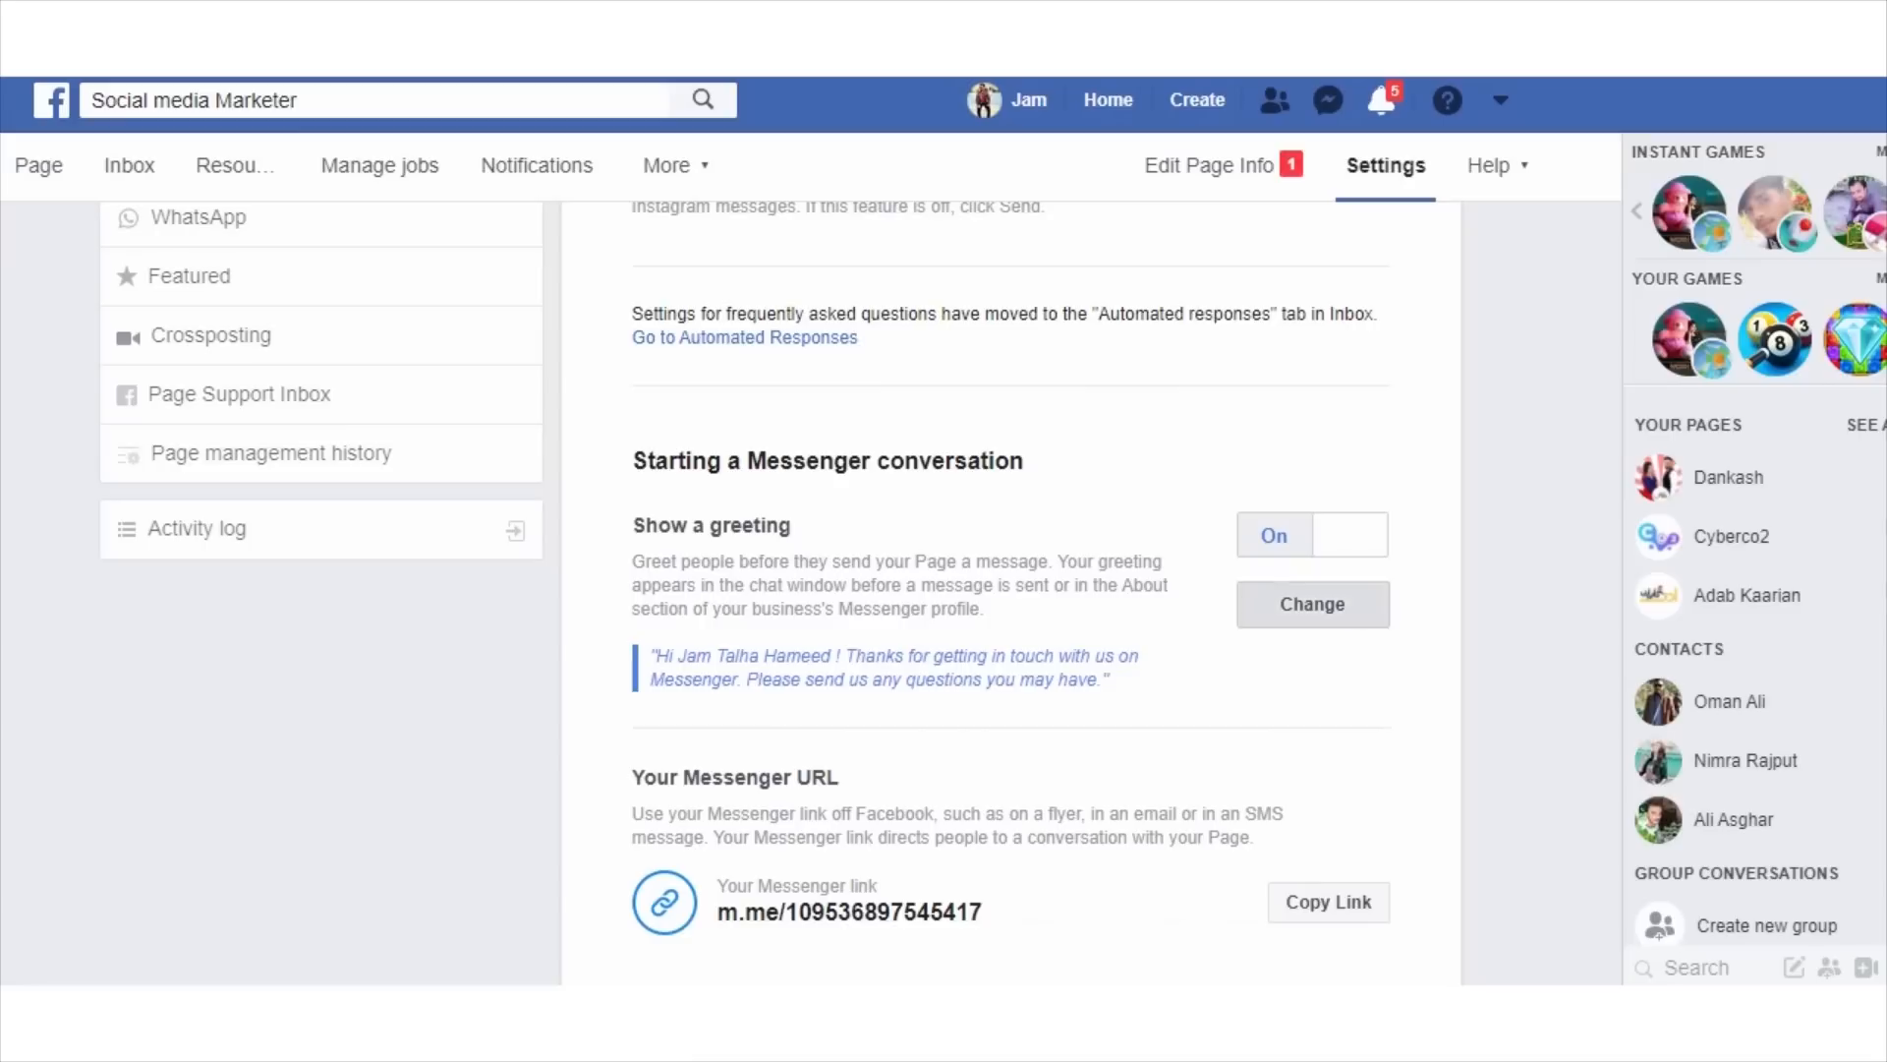
click(1344, 605)
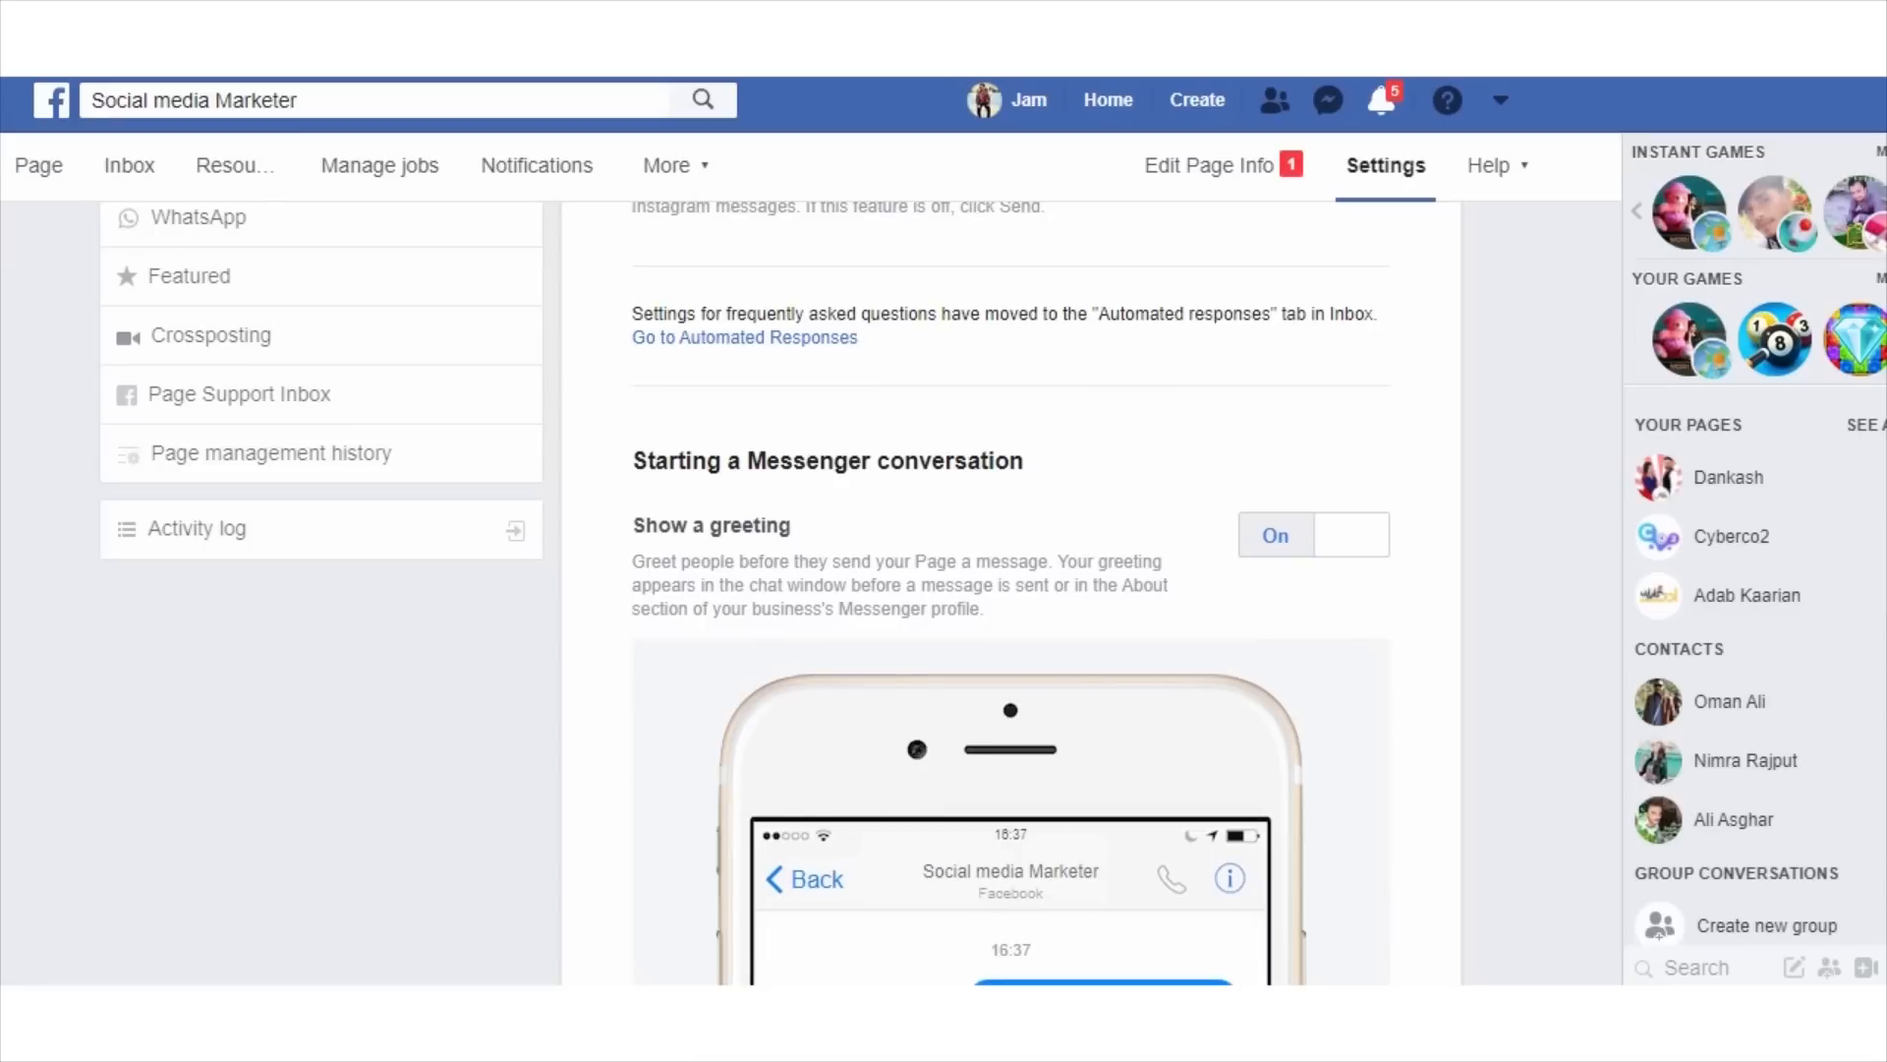
scroll(1011, 593, down, 4)
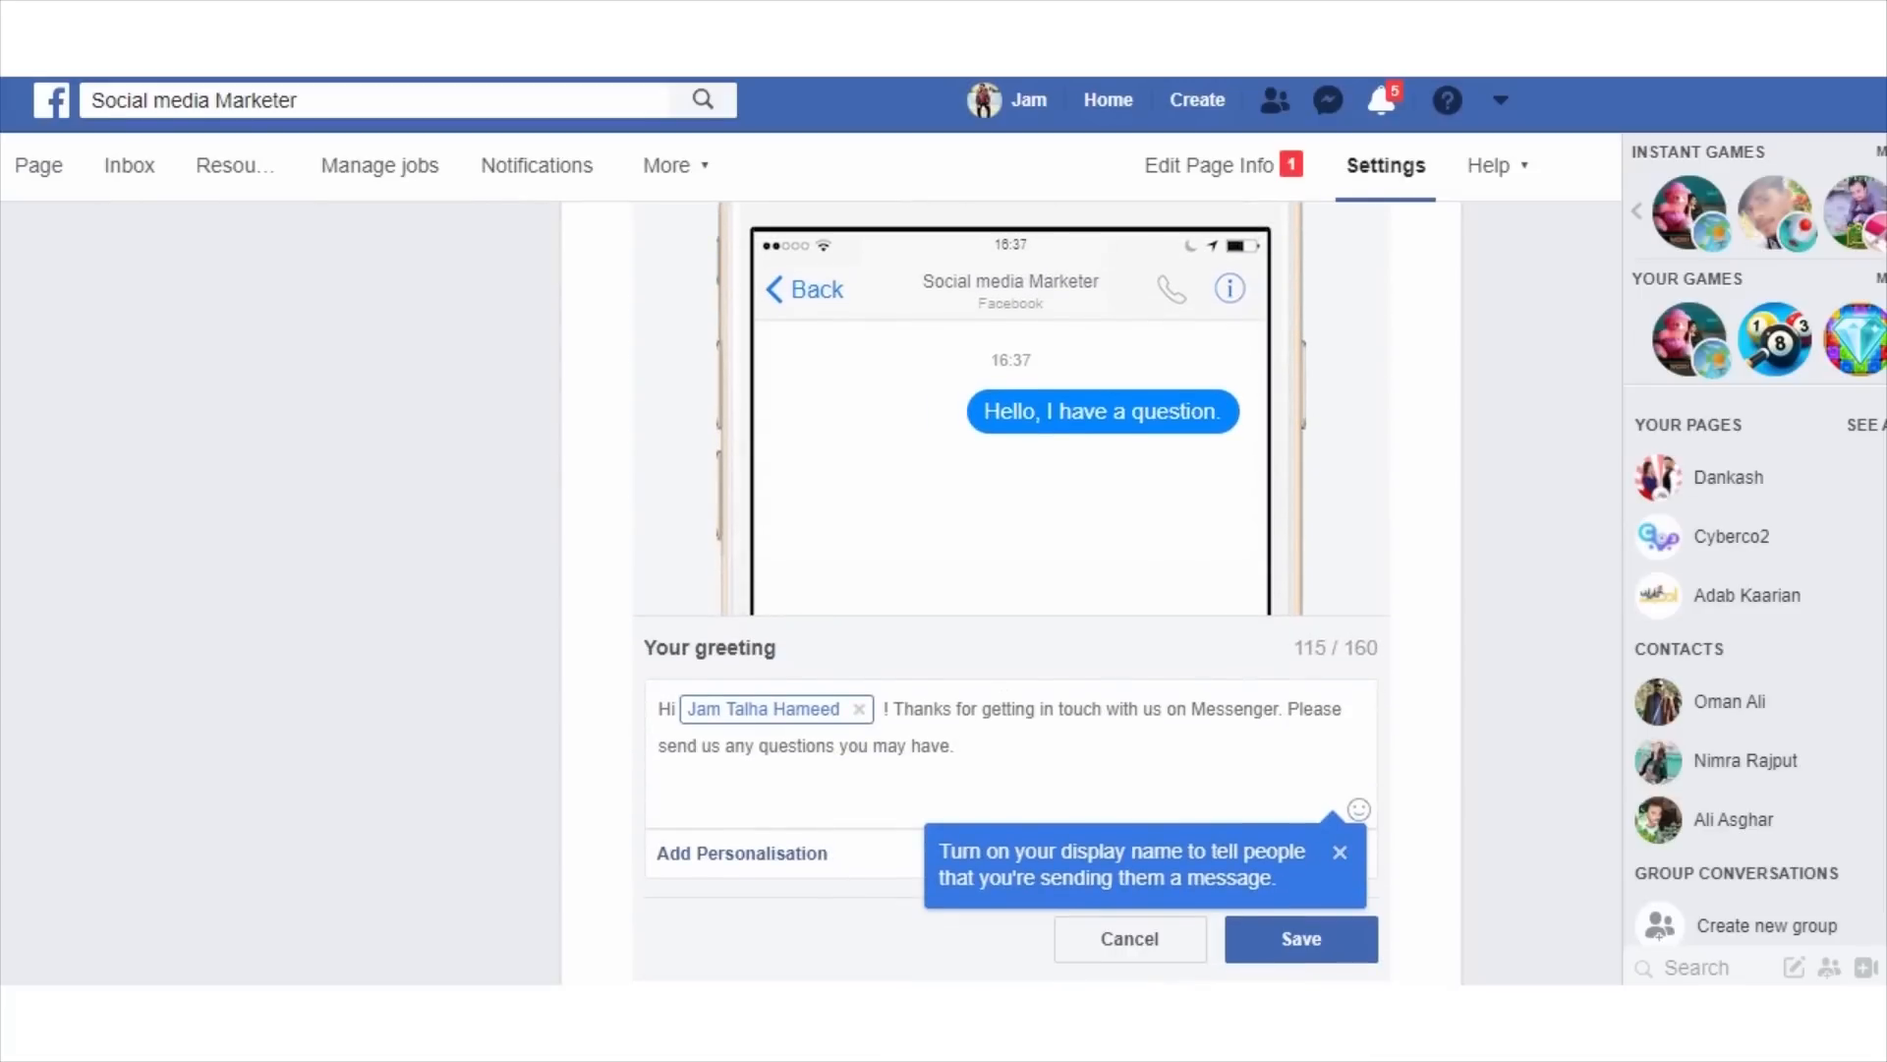
scroll(1010, 593, down, 1)
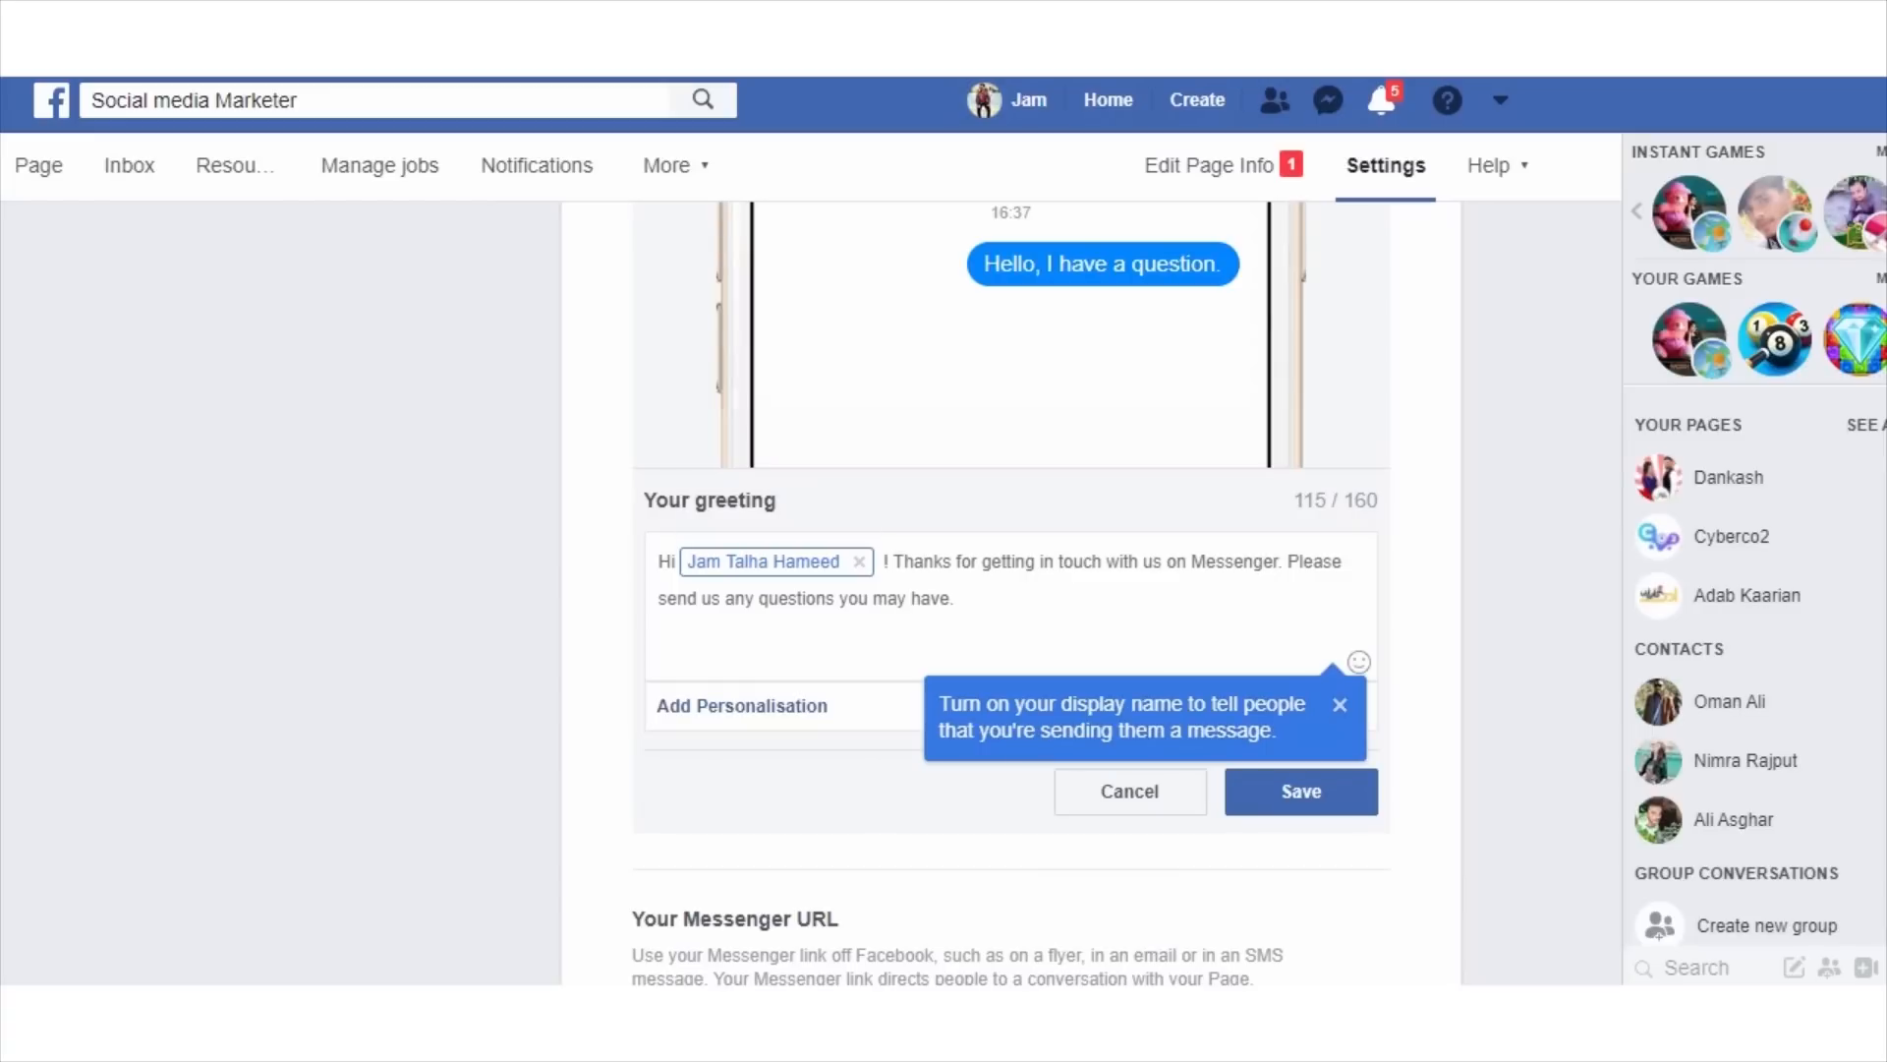
click(1340, 705)
Replace the recipient's full-name placeholder in the greeting with the surname of recipient.
scroll(1340, 705, up, 1)
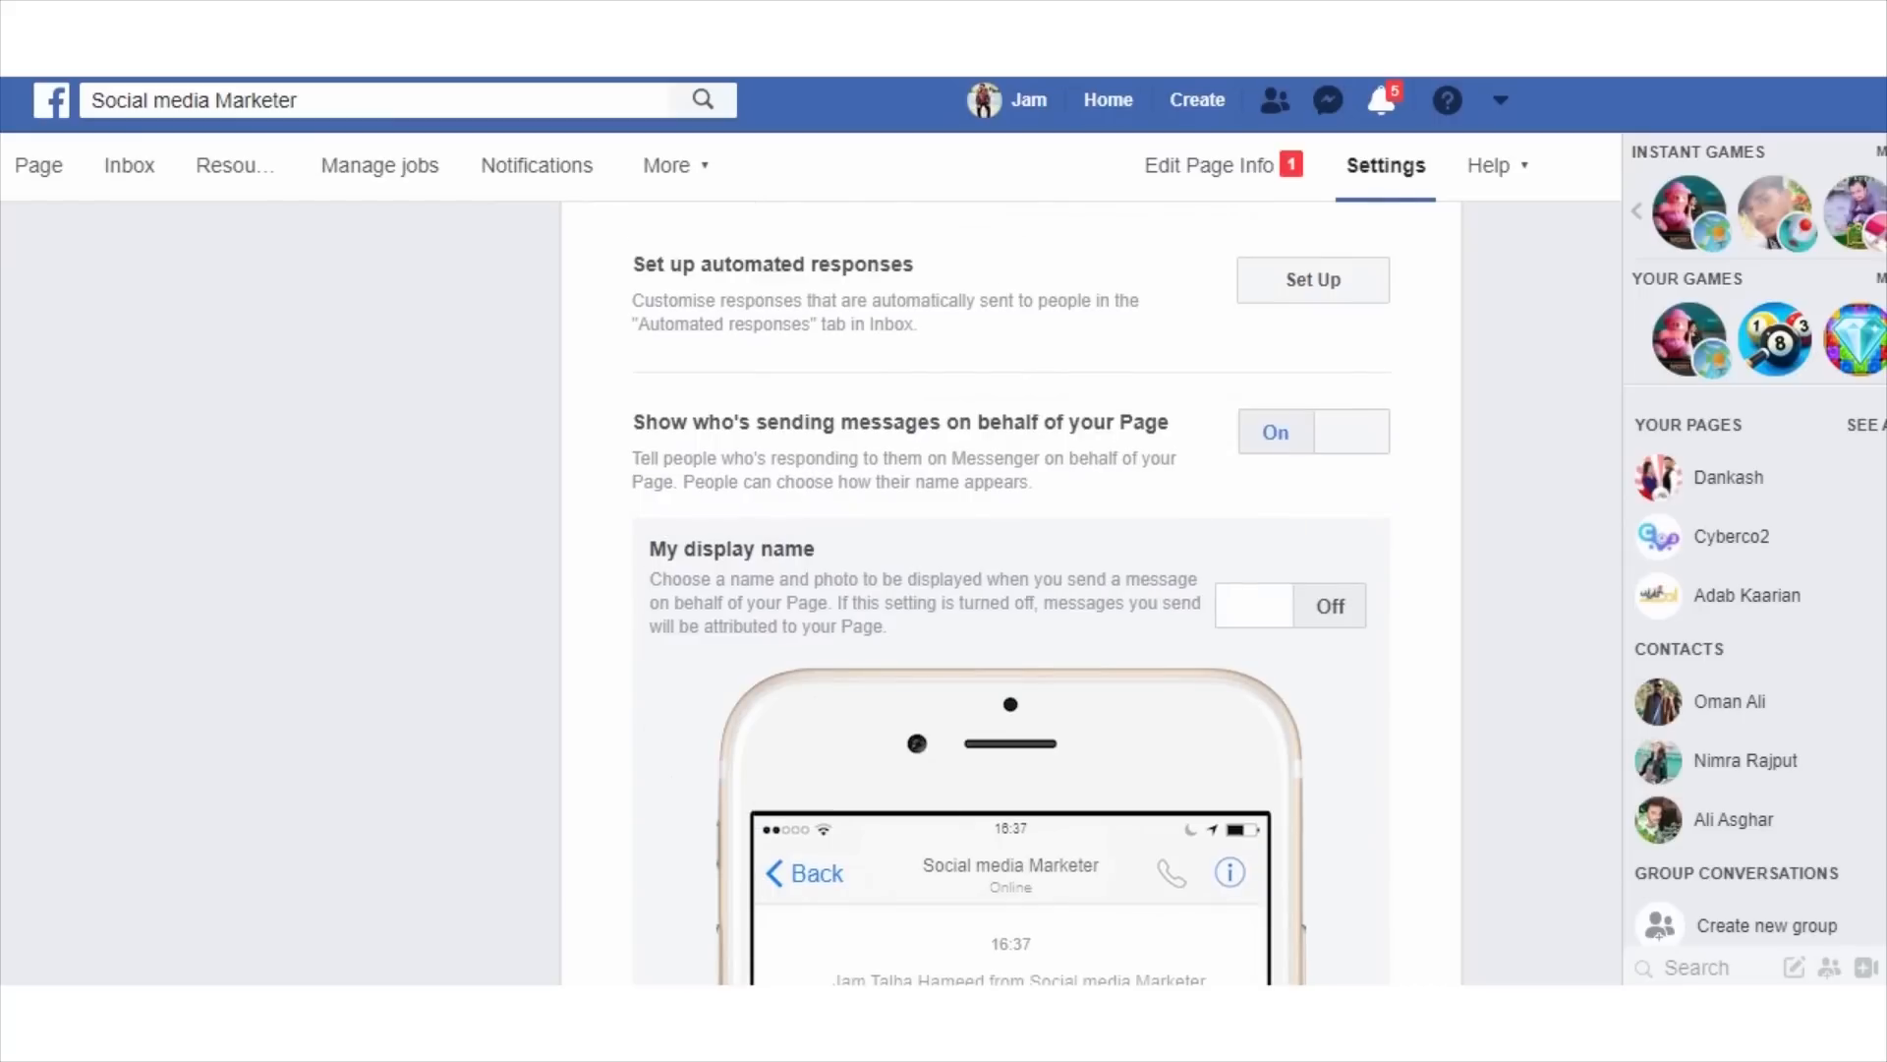
scroll(1011, 590, up, 12)
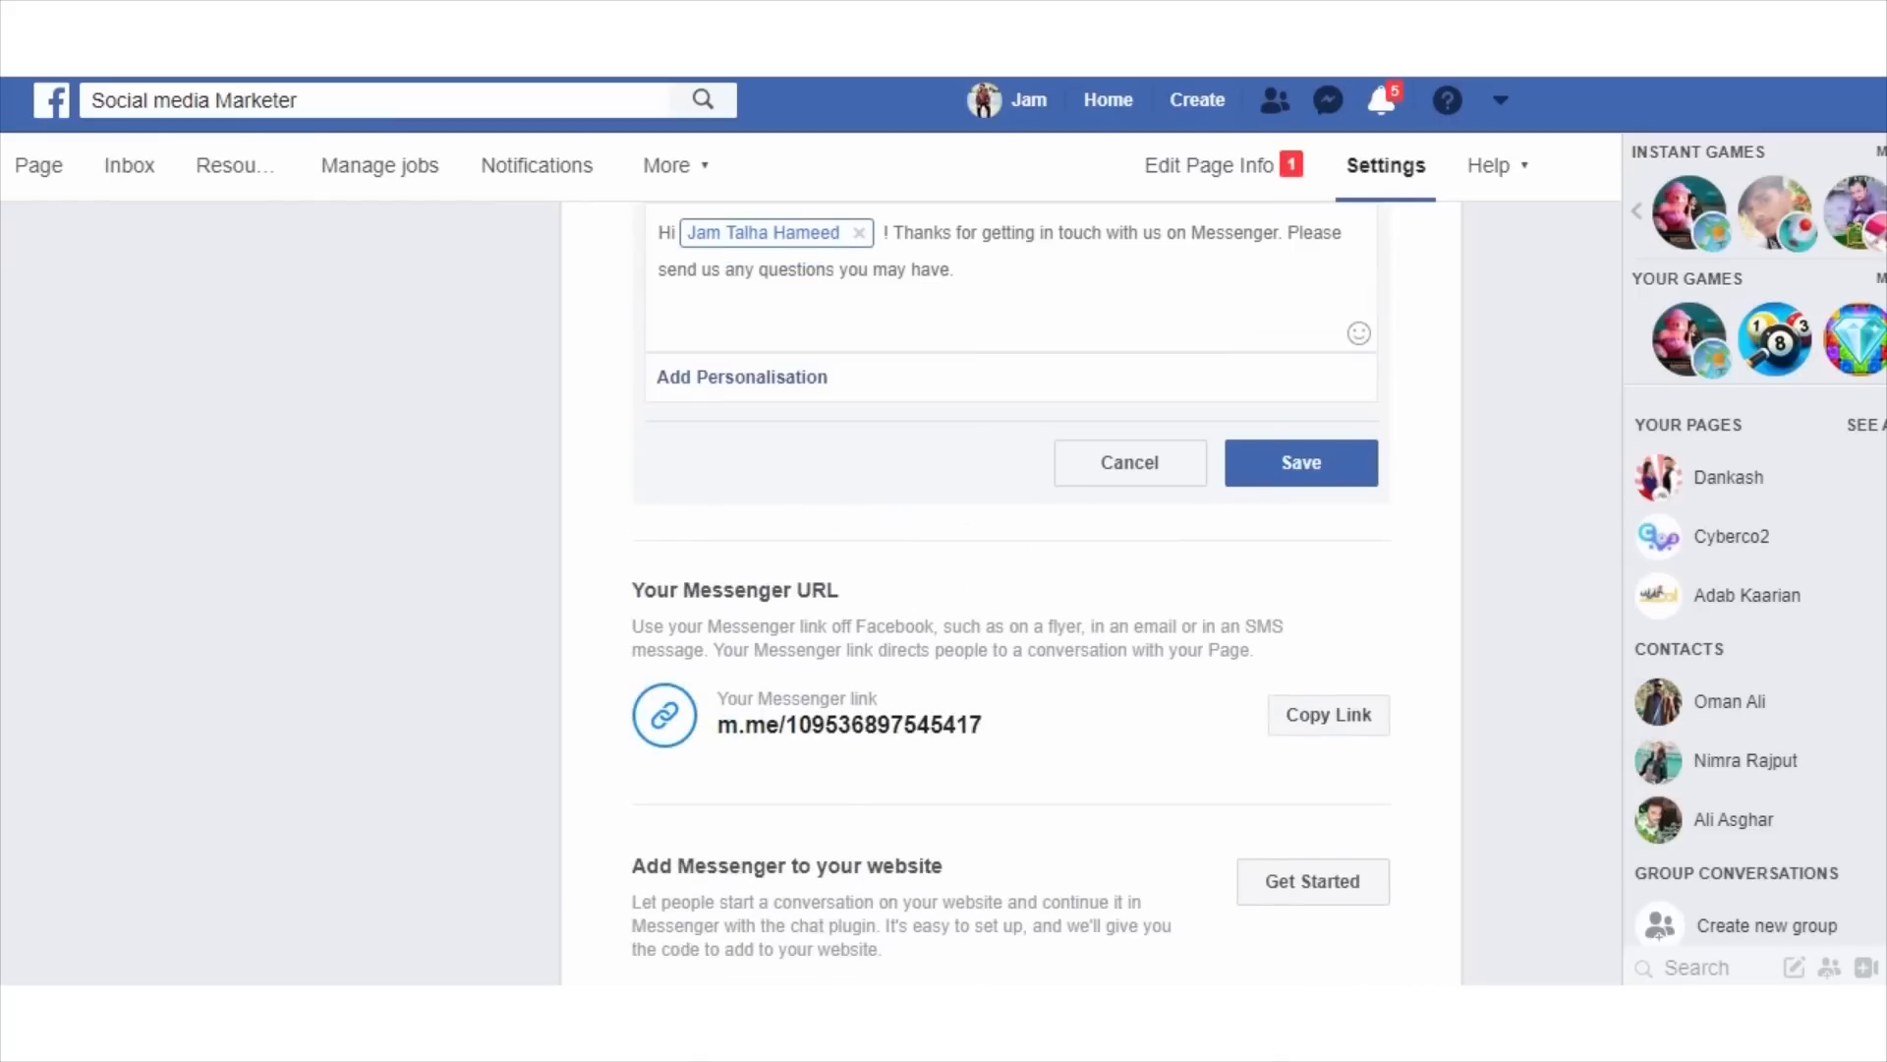
scroll(1011, 590, down, 2)
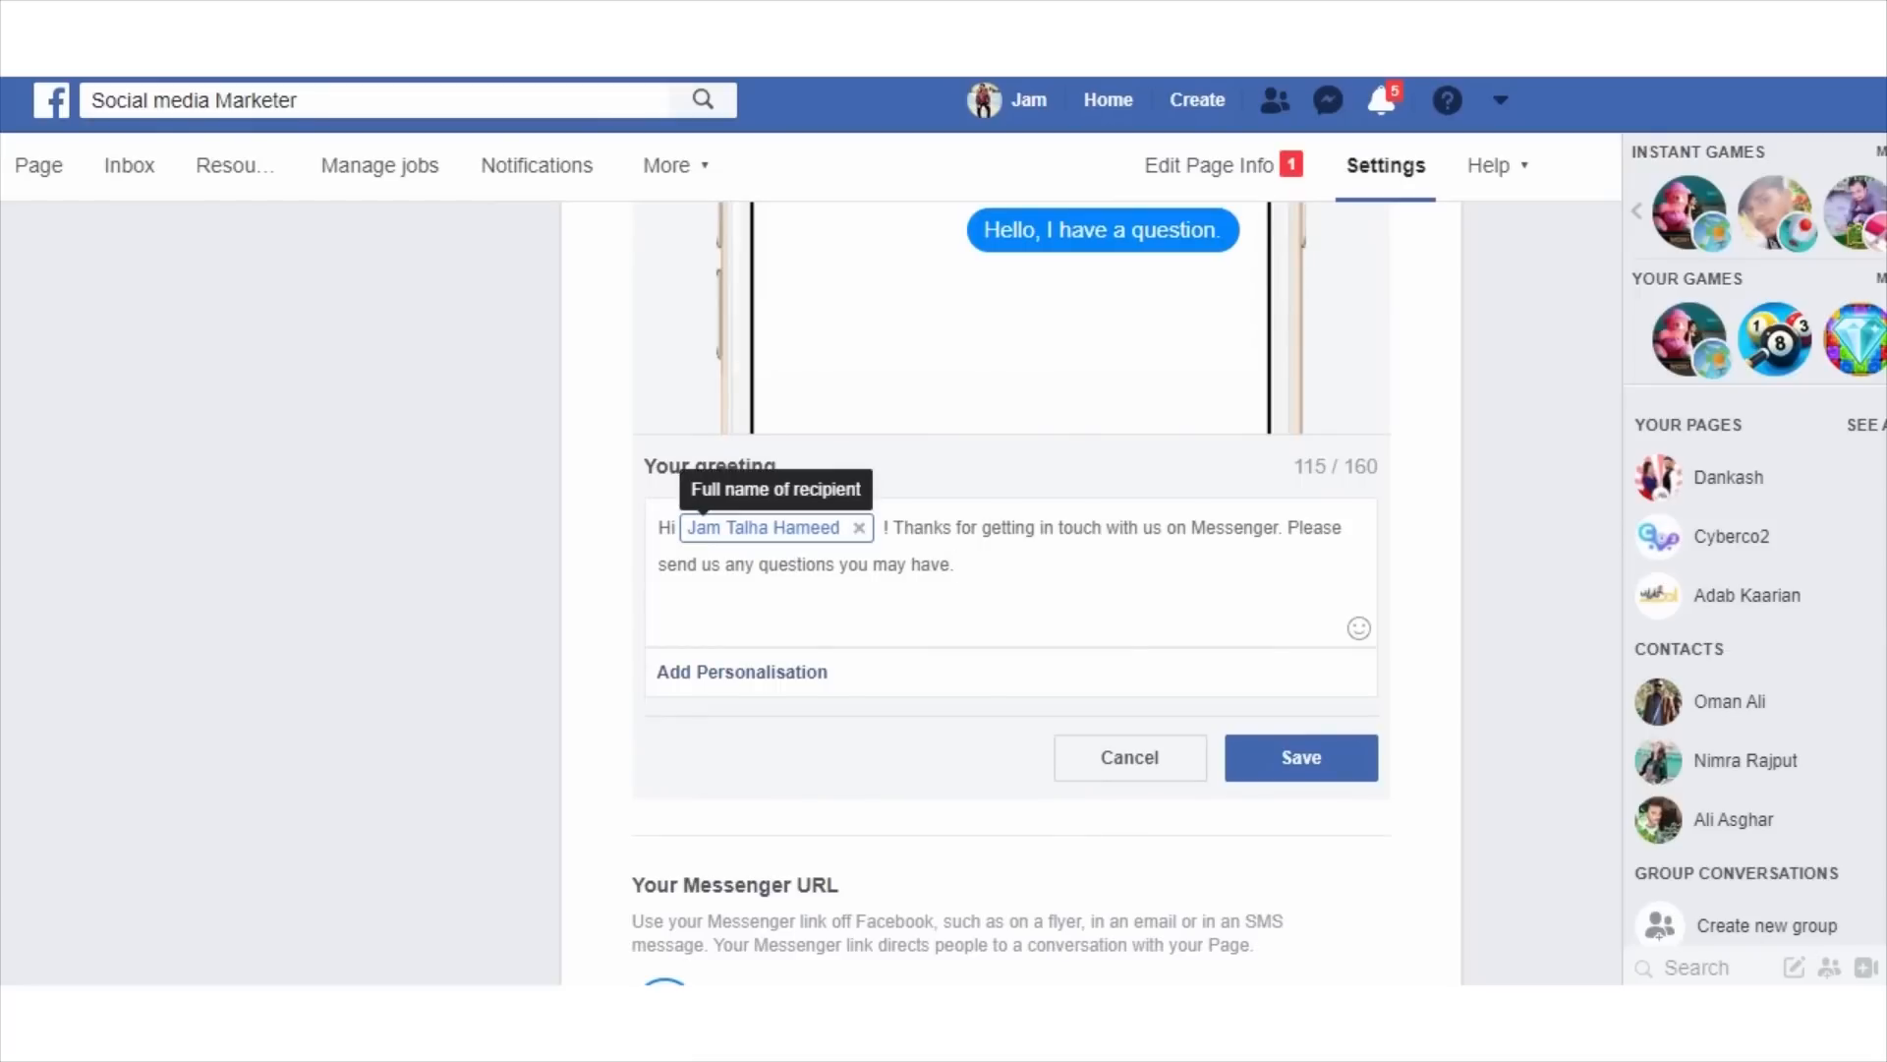
click(859, 528)
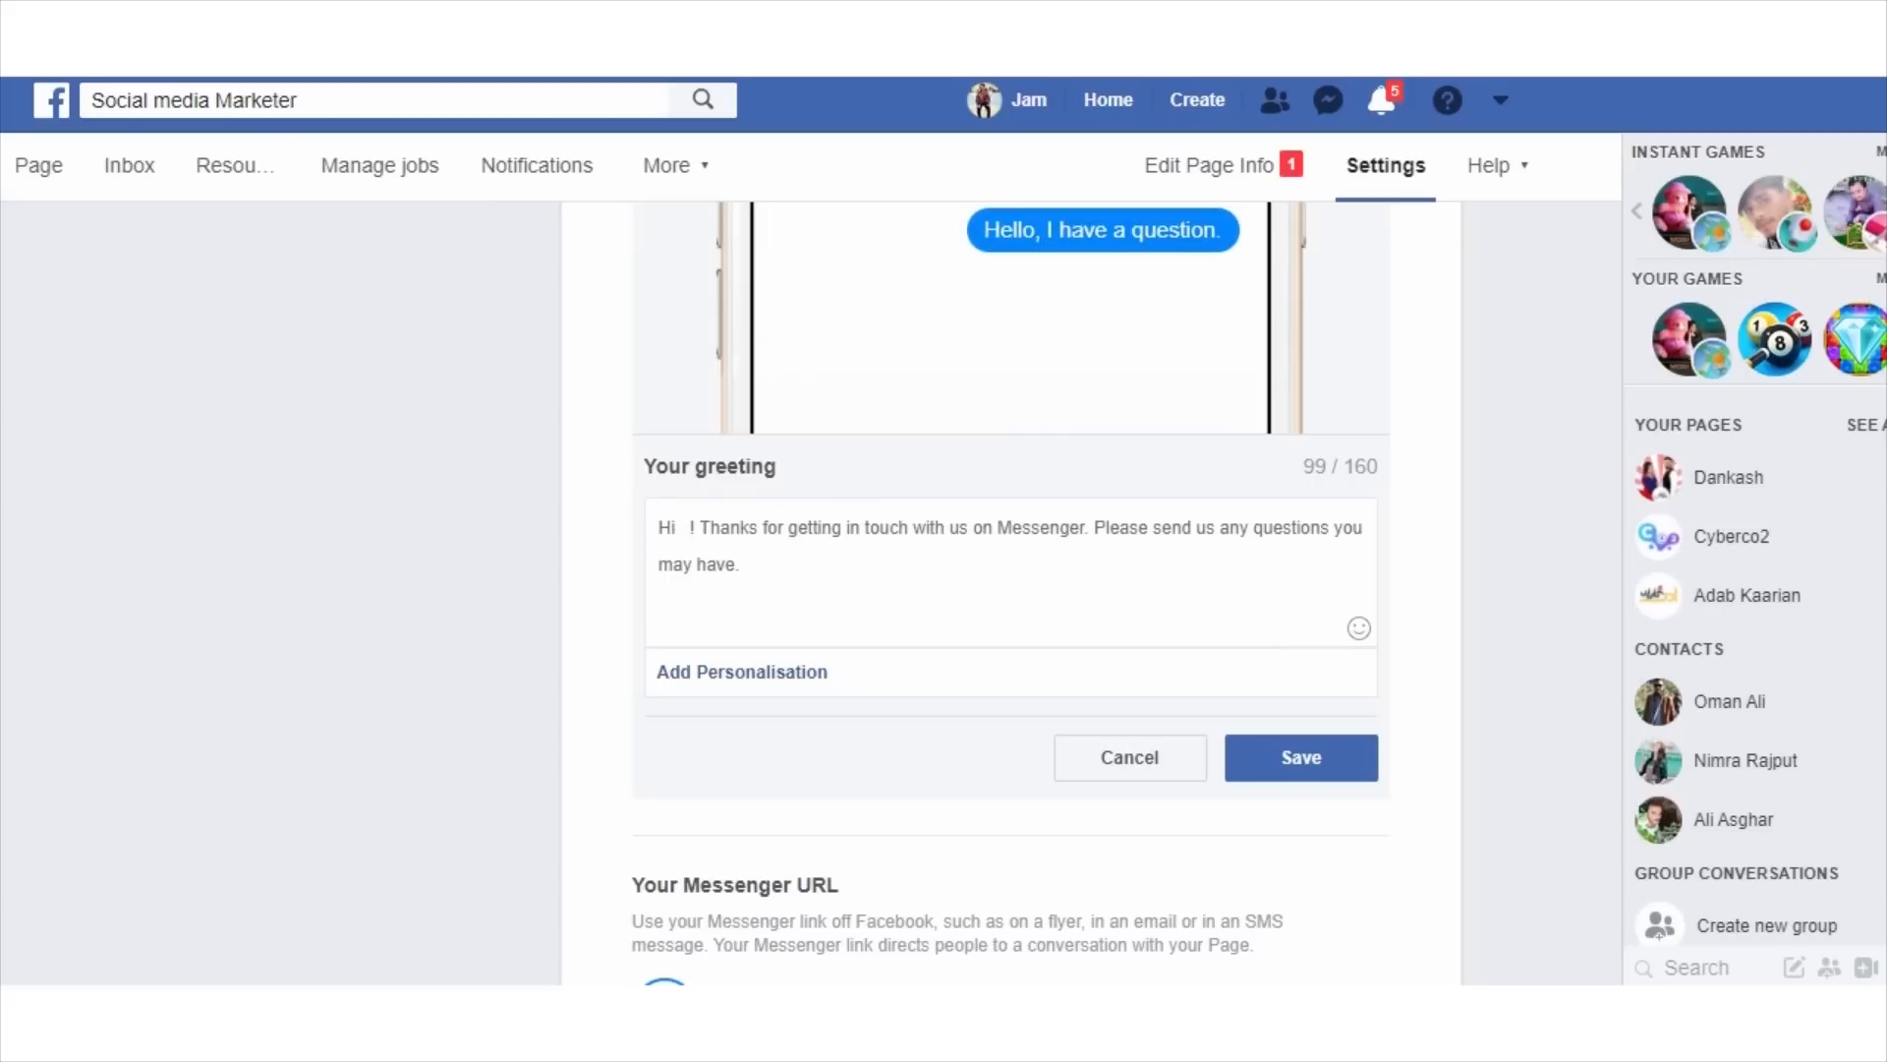
click(742, 672)
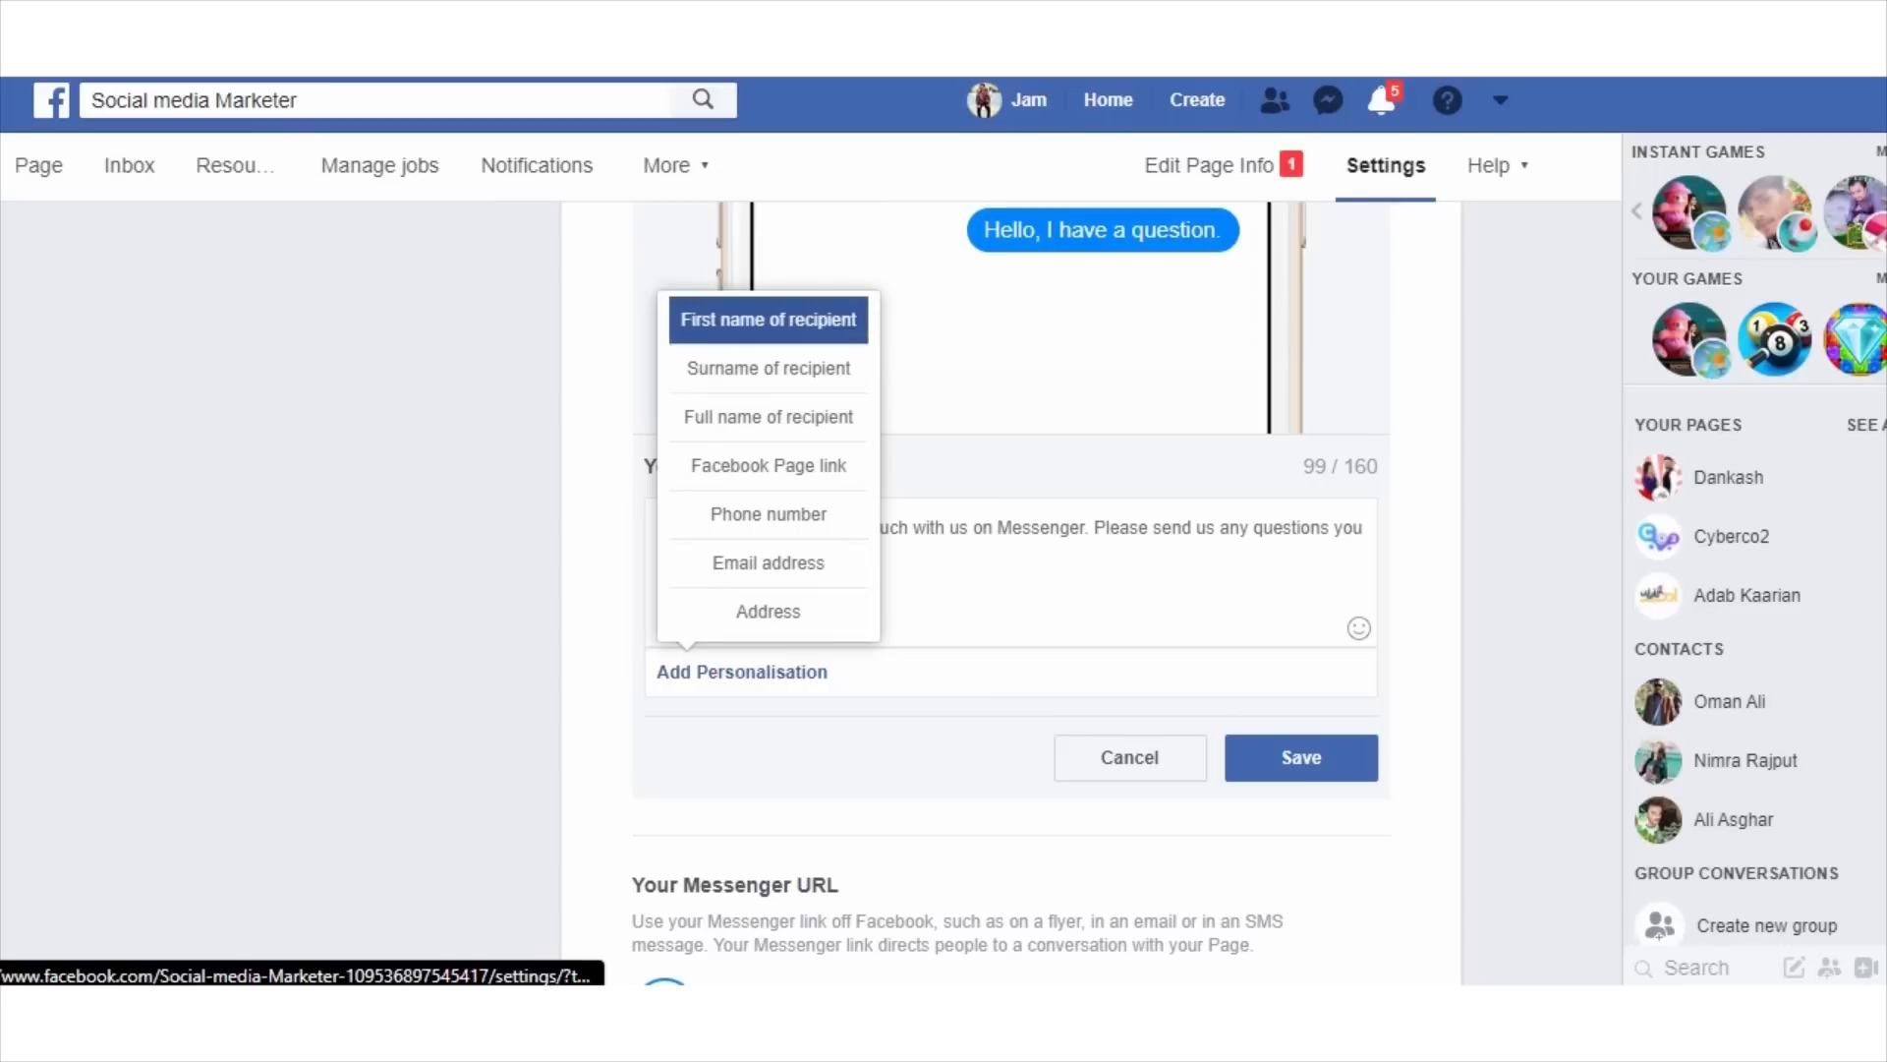
click(769, 368)
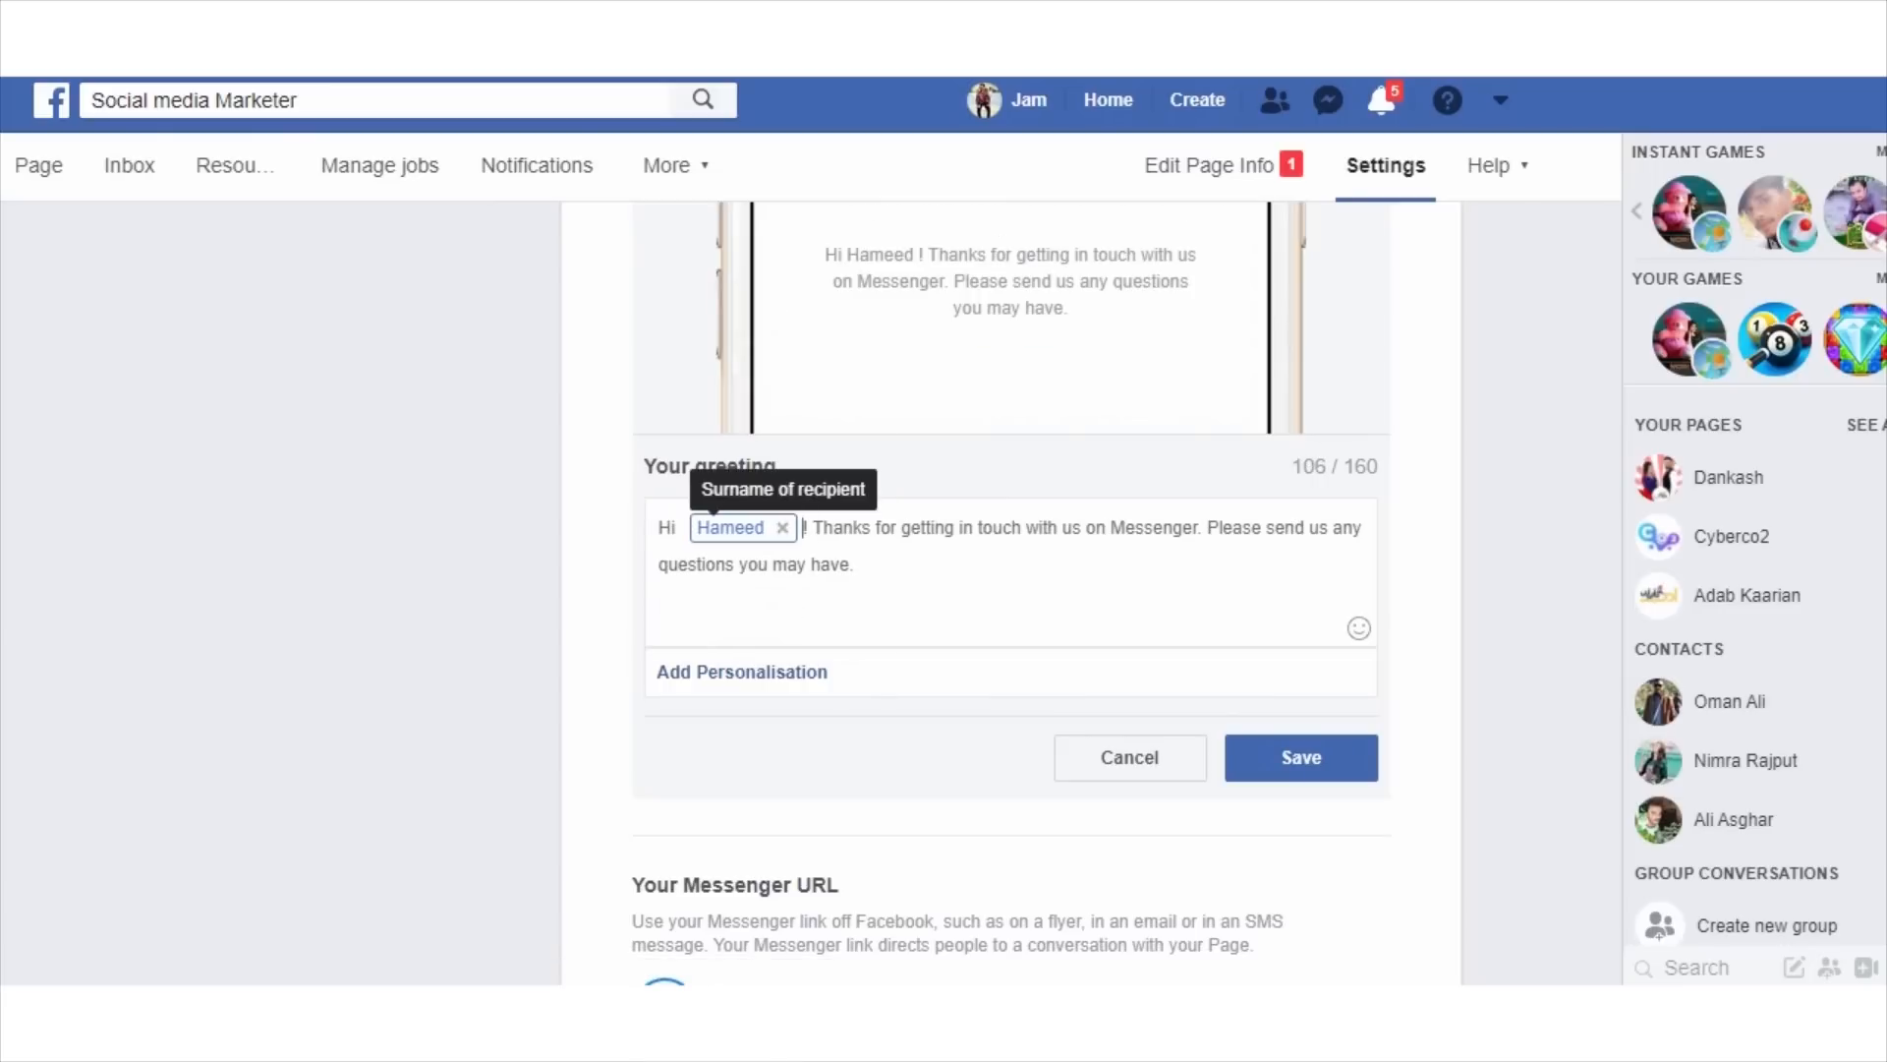
Swap the surname placeholder in the greeting for the first name of recipient.
click(783, 527)
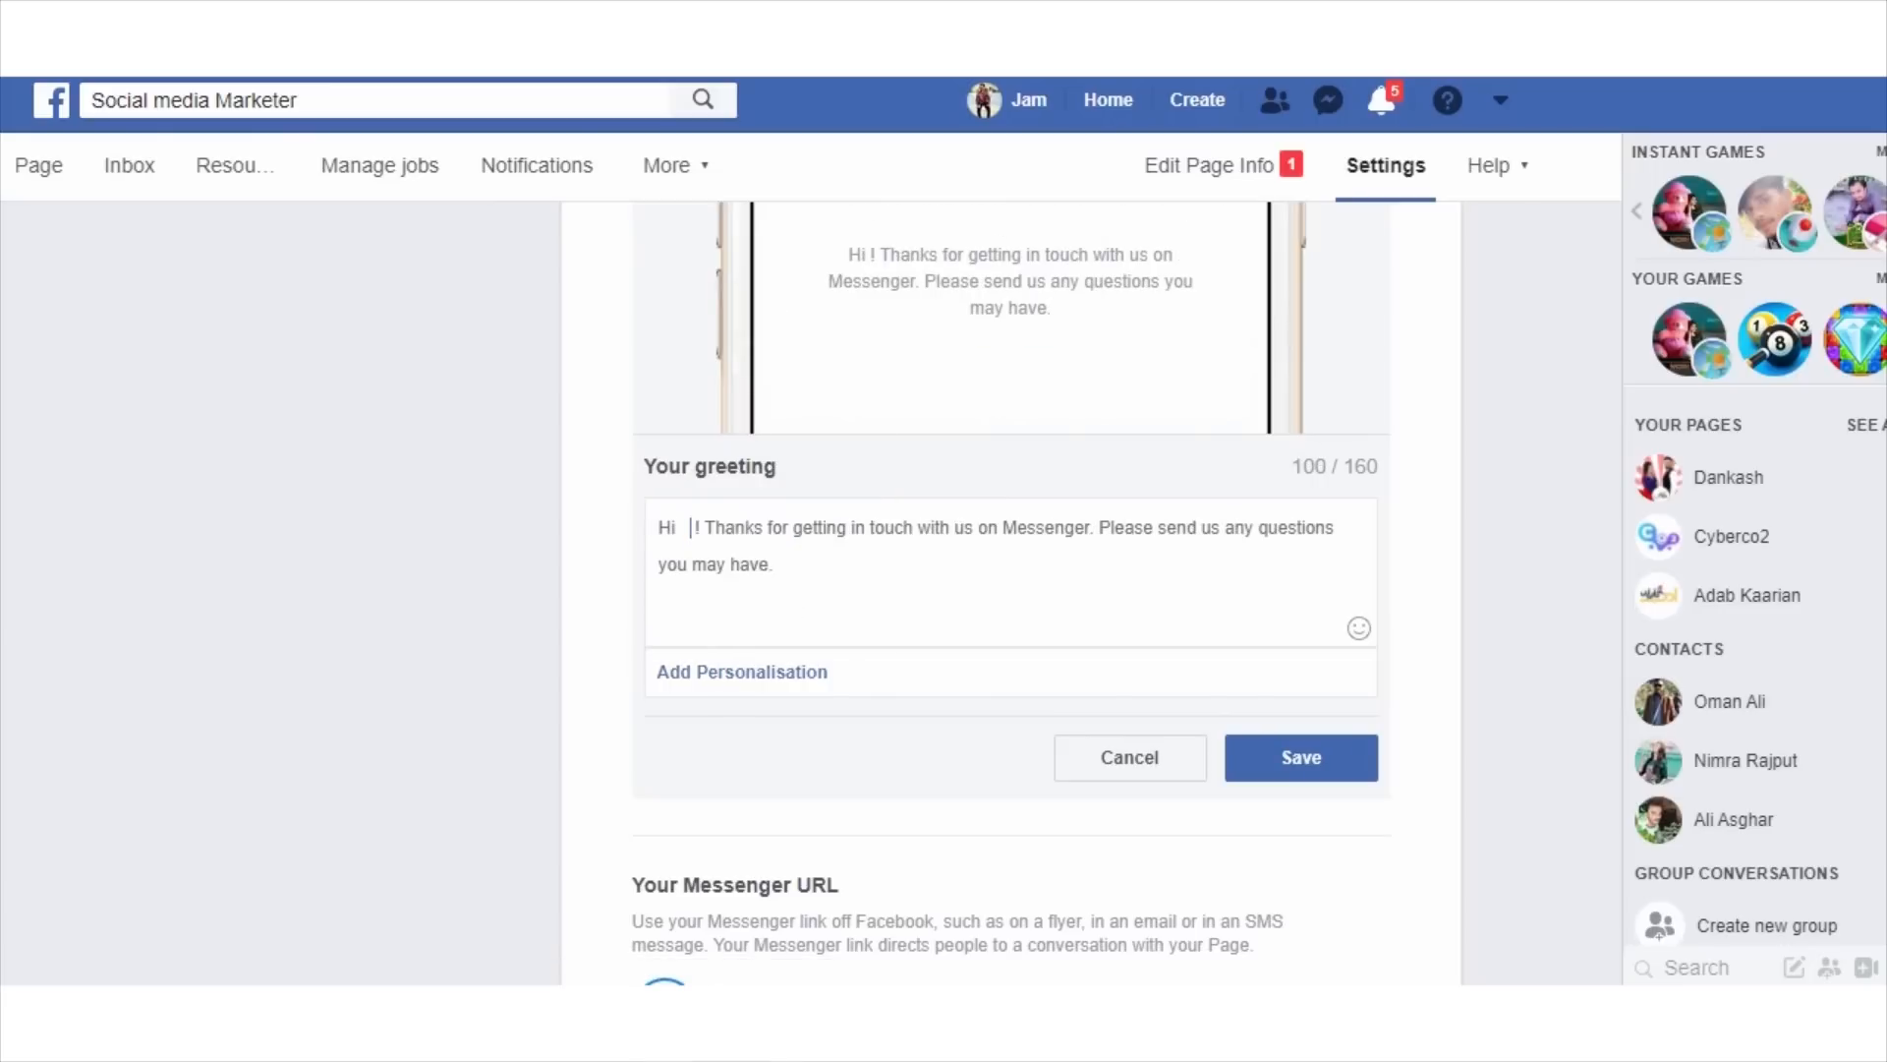
click(742, 671)
click(768, 320)
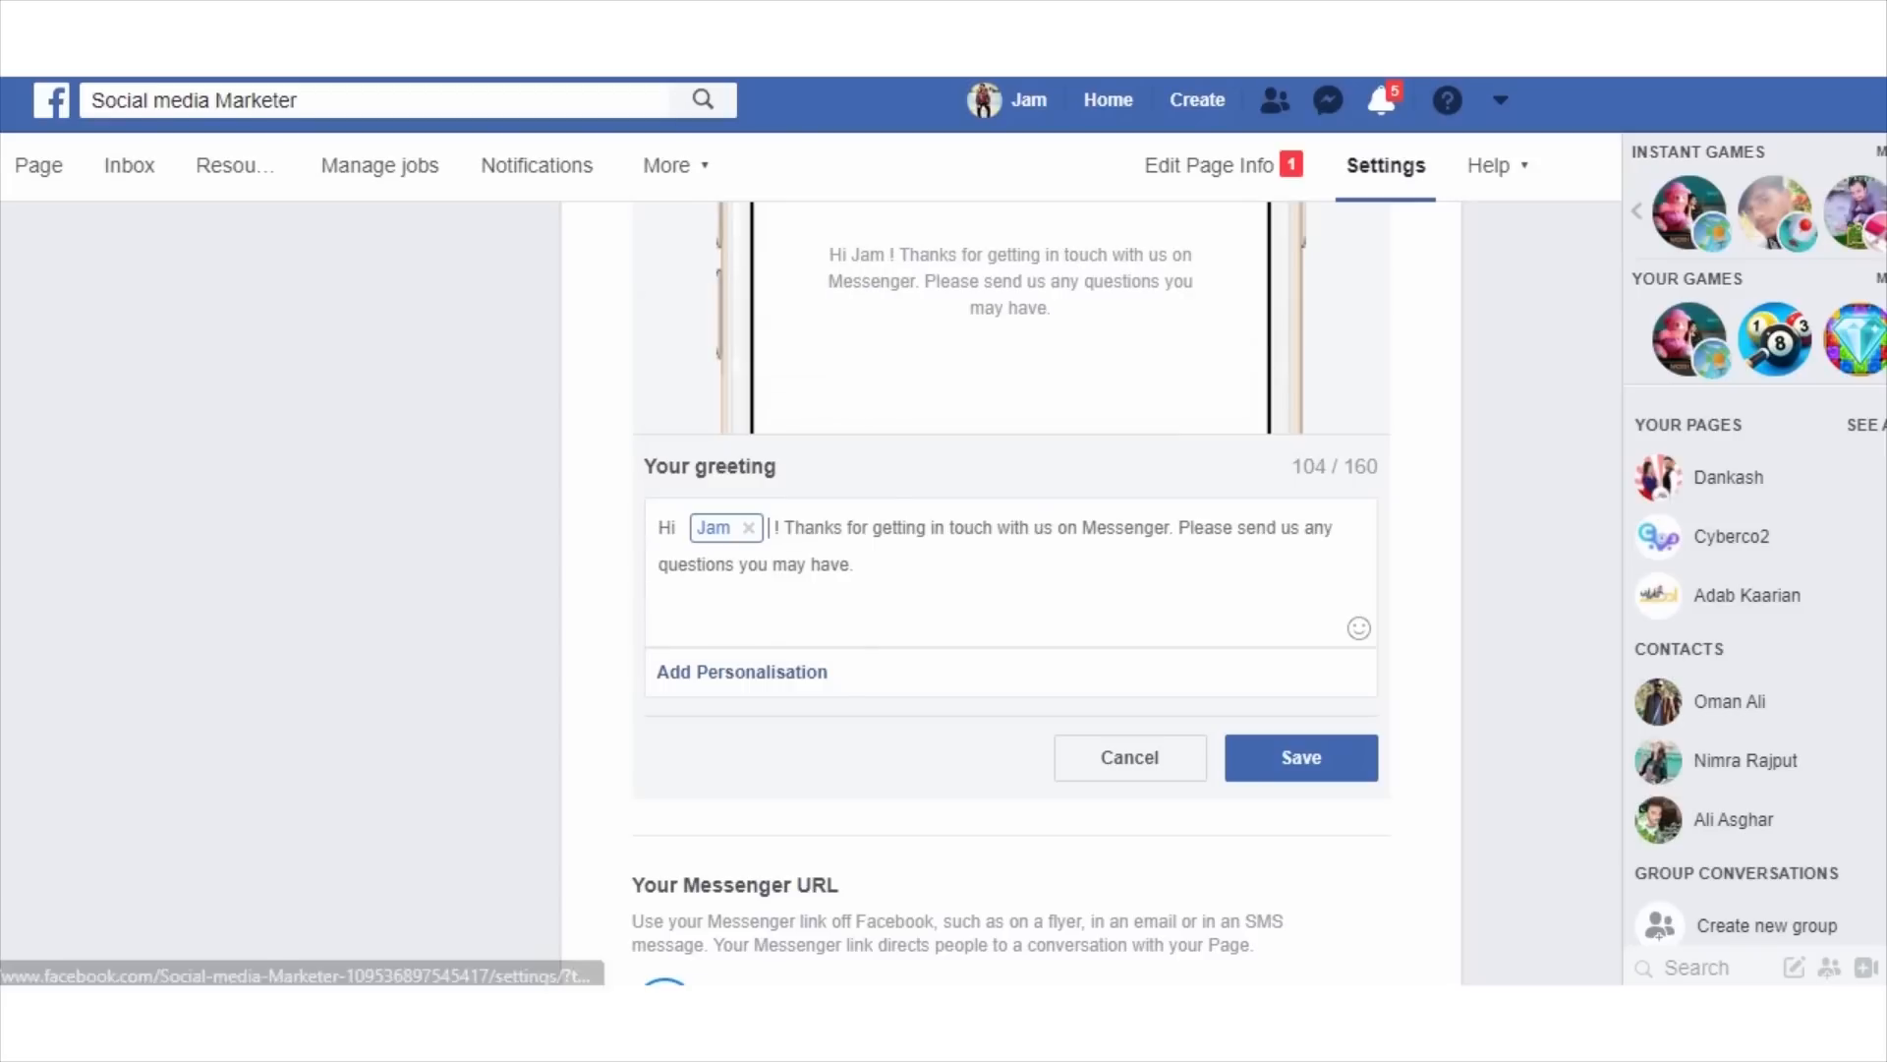
Replace the first-name placeholder with the full name of recipient and save the greeting.
click(748, 528)
click(742, 672)
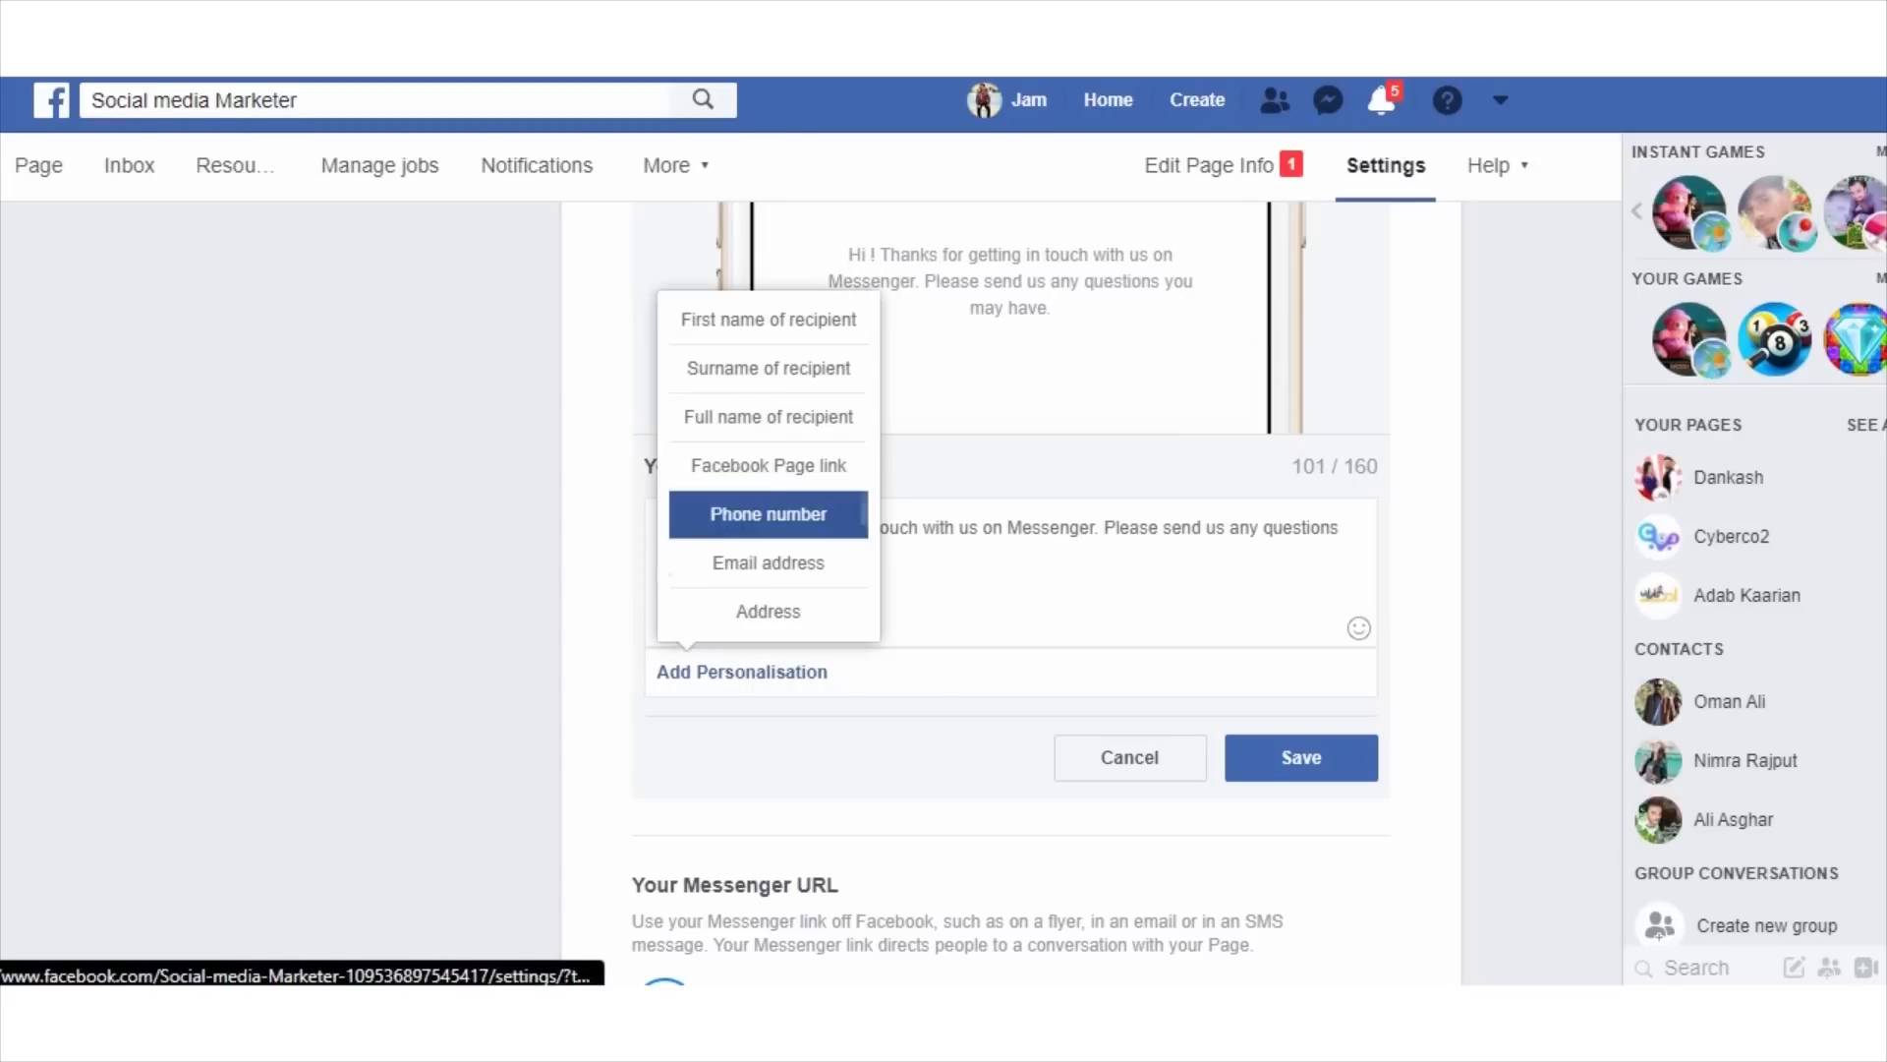
click(769, 416)
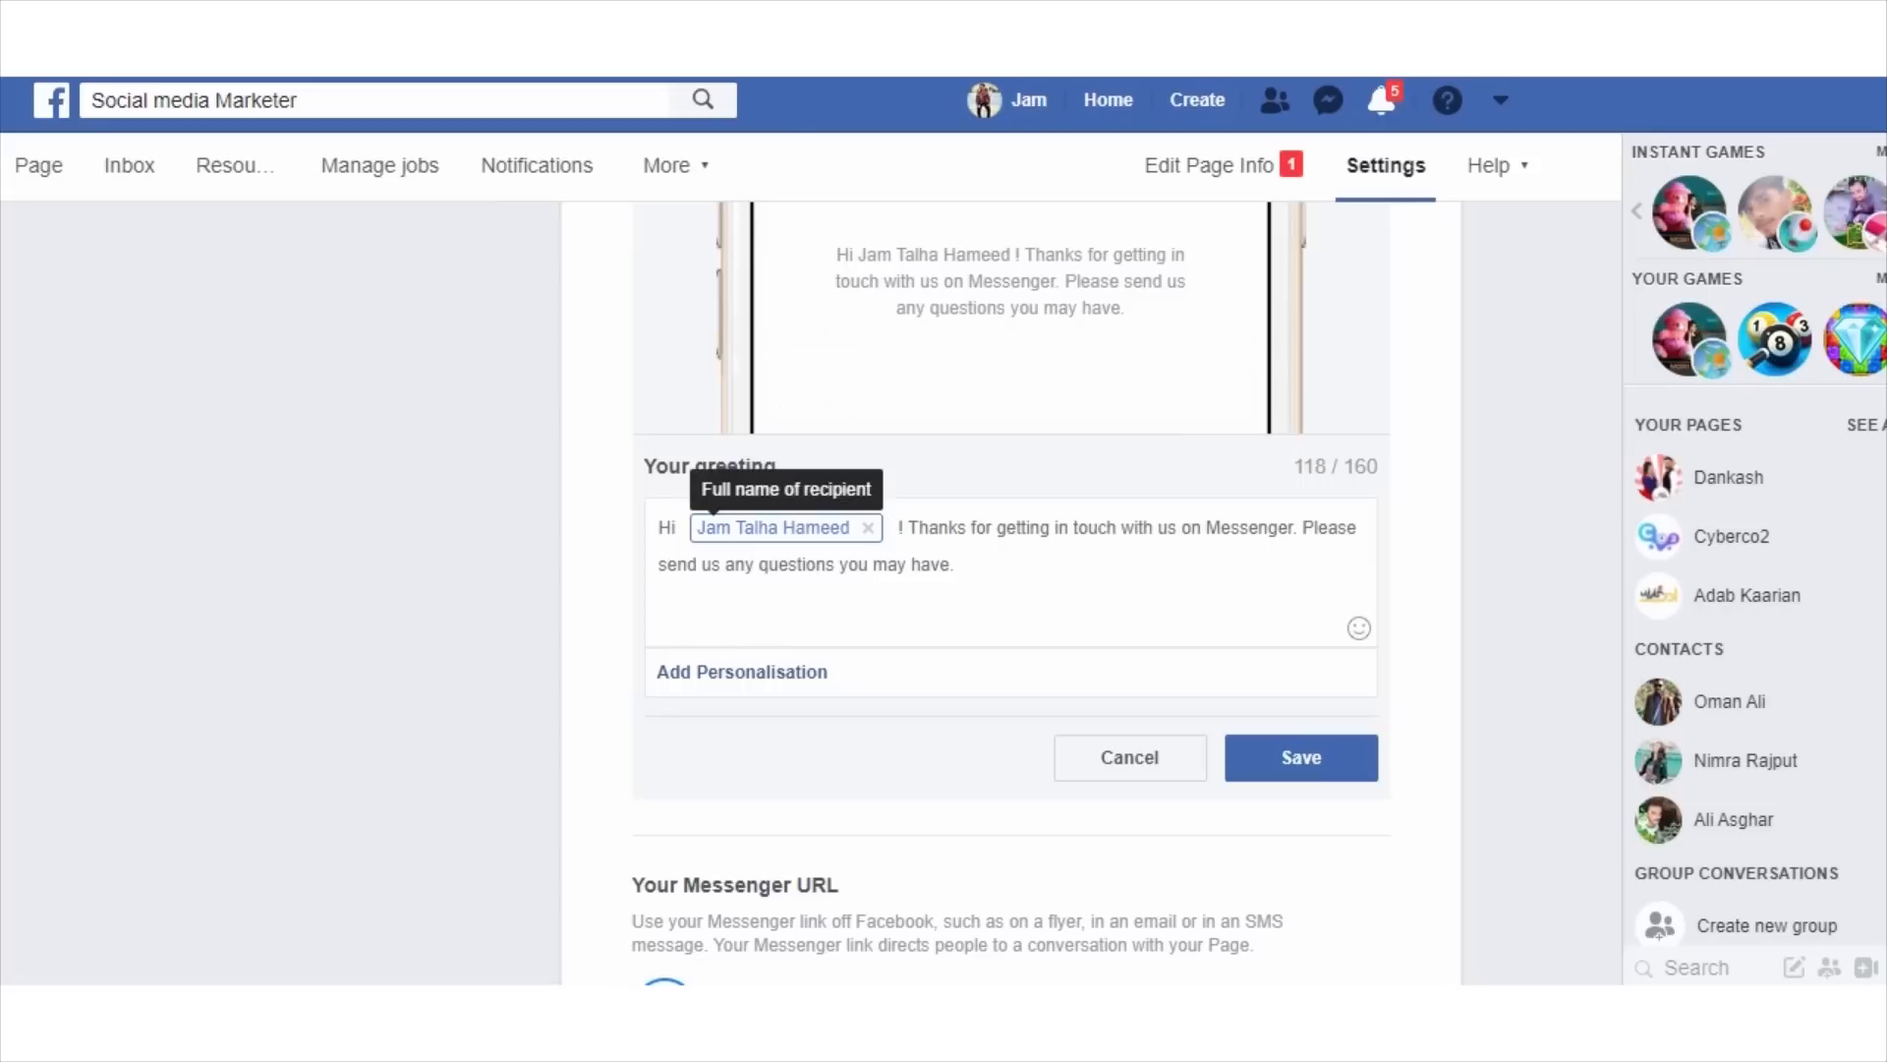
click(742, 671)
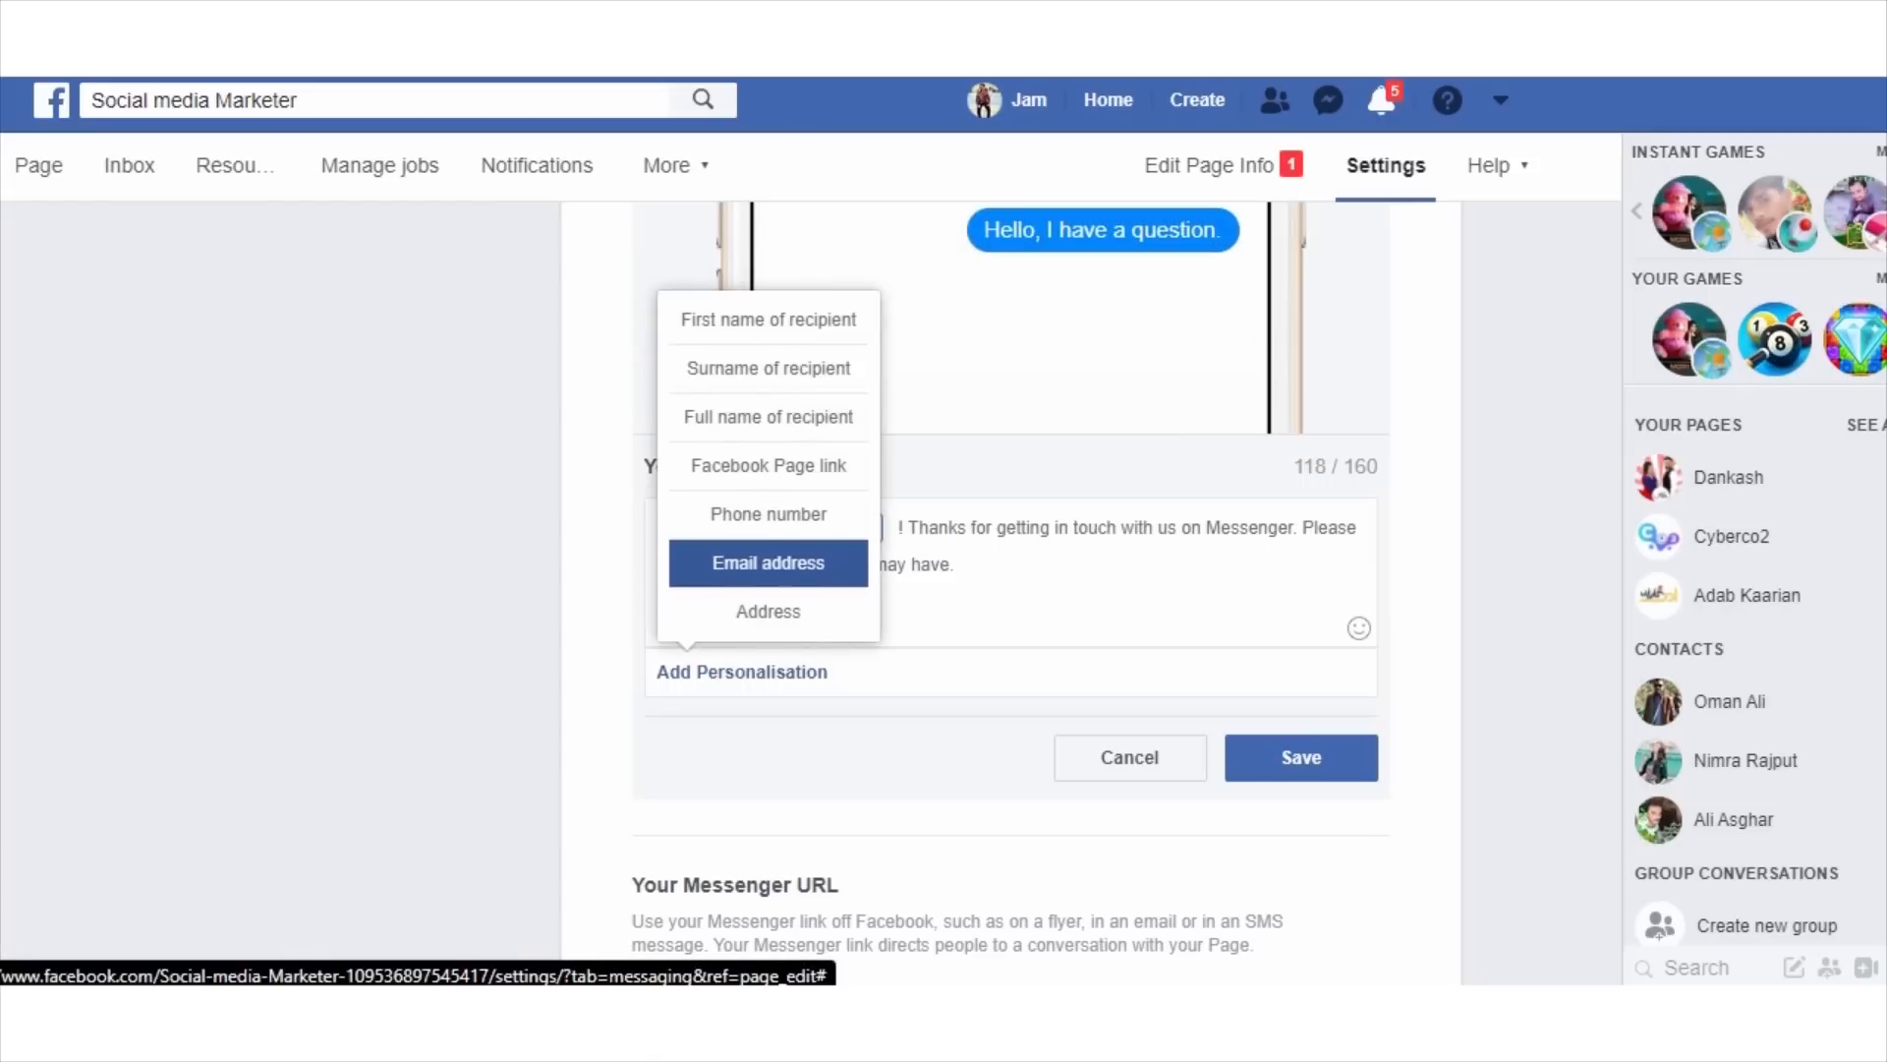
click(757, 671)
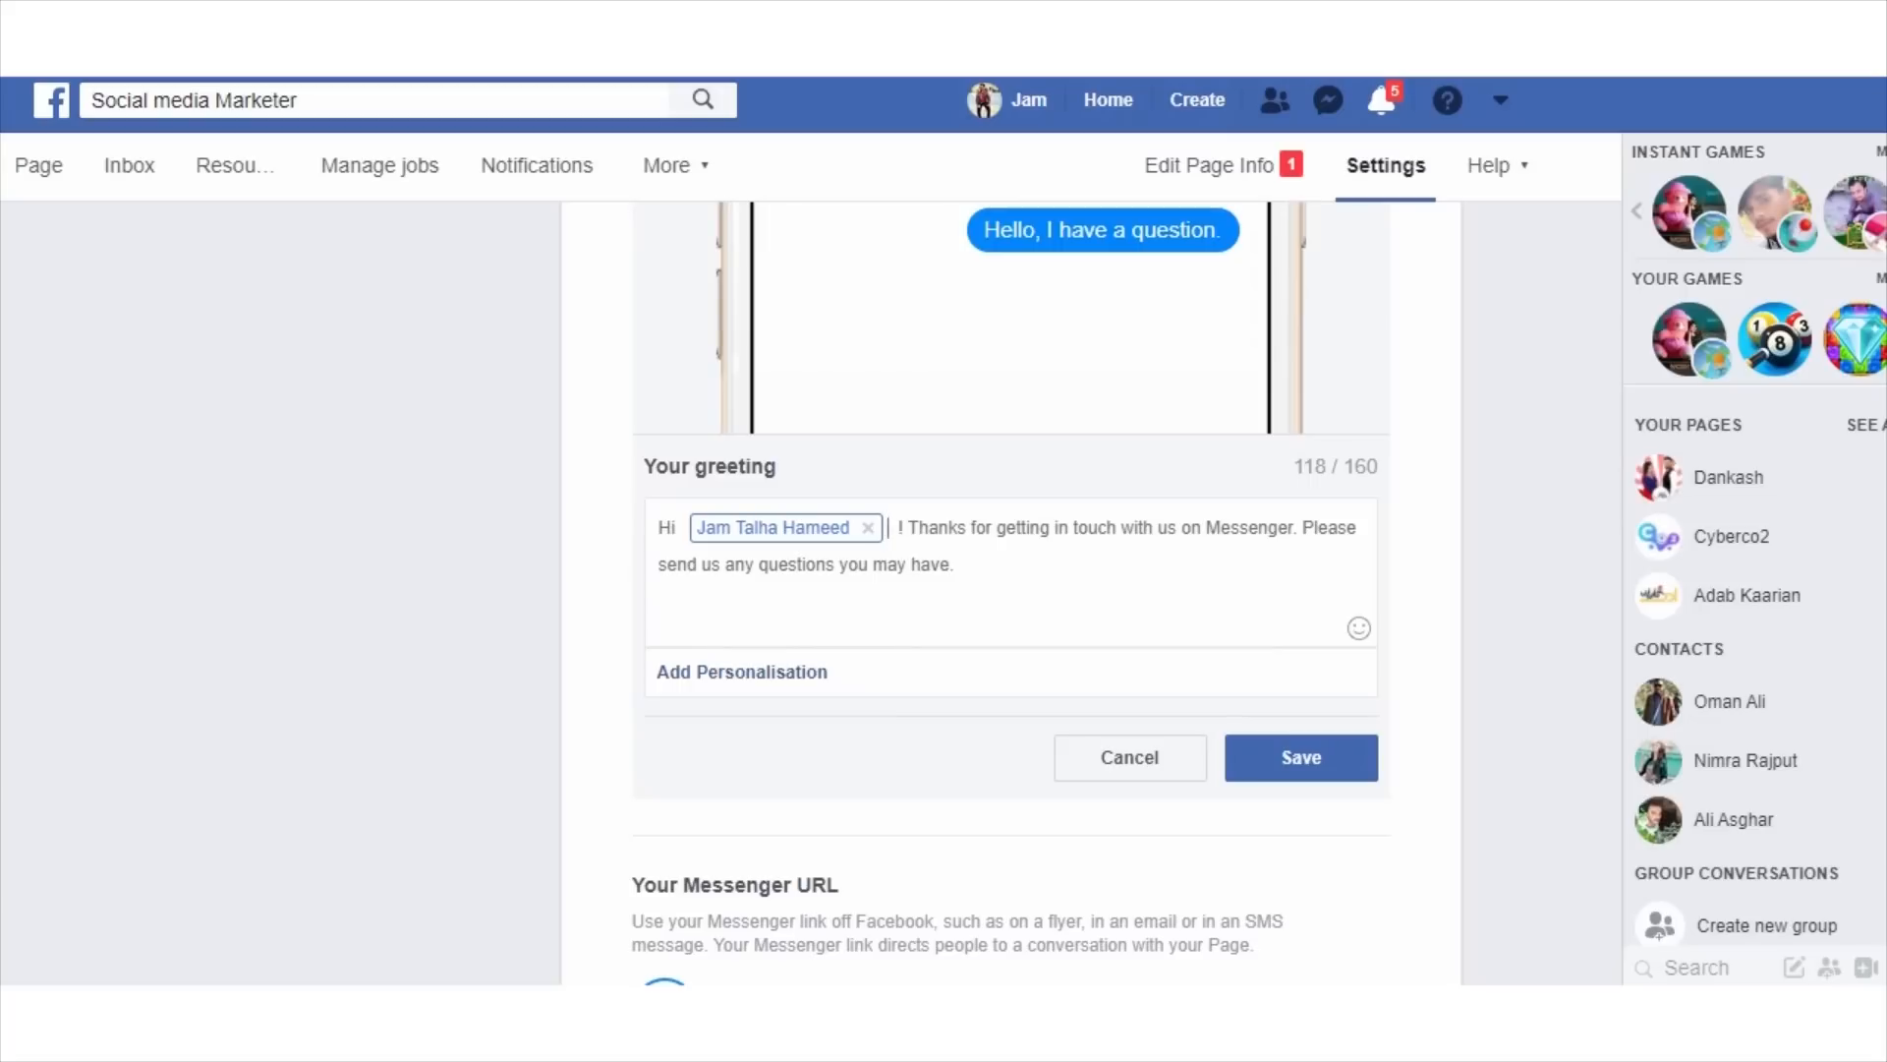
click(1301, 758)
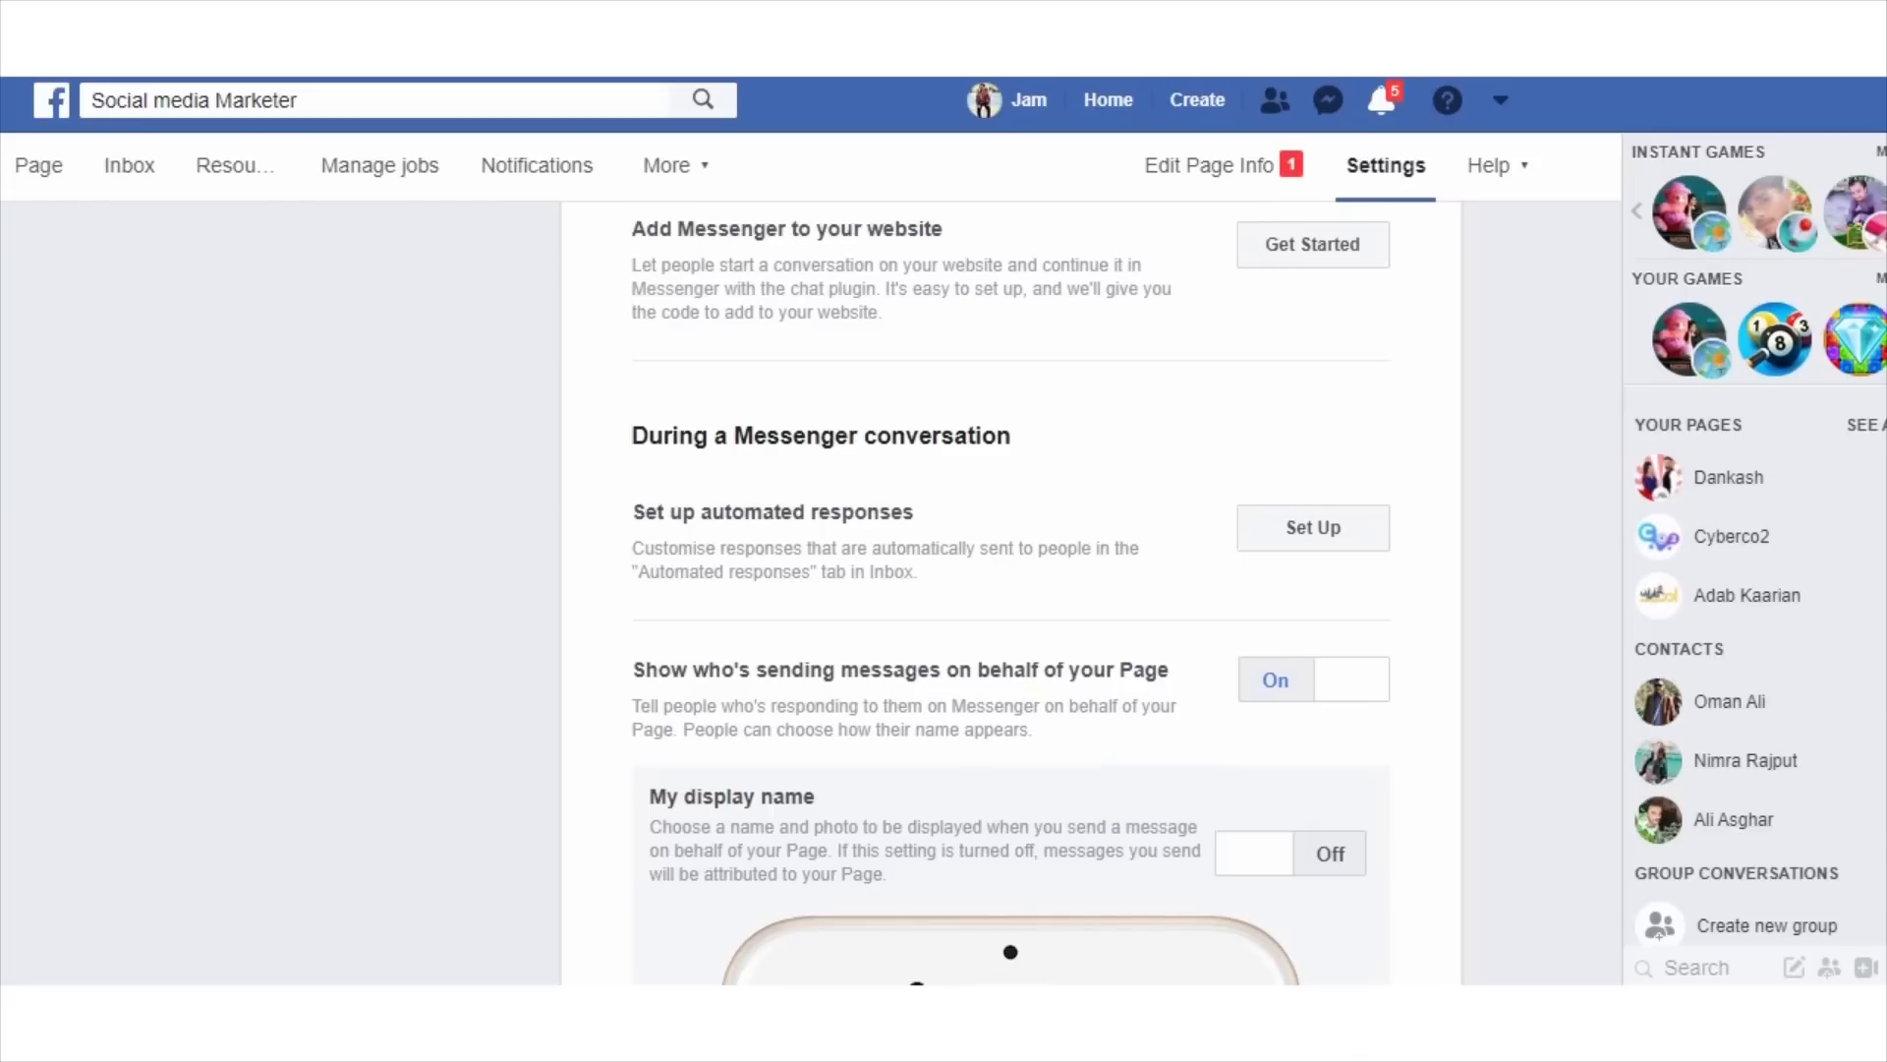
Go to the automated responses setup and open the away message for editing.
click(1313, 528)
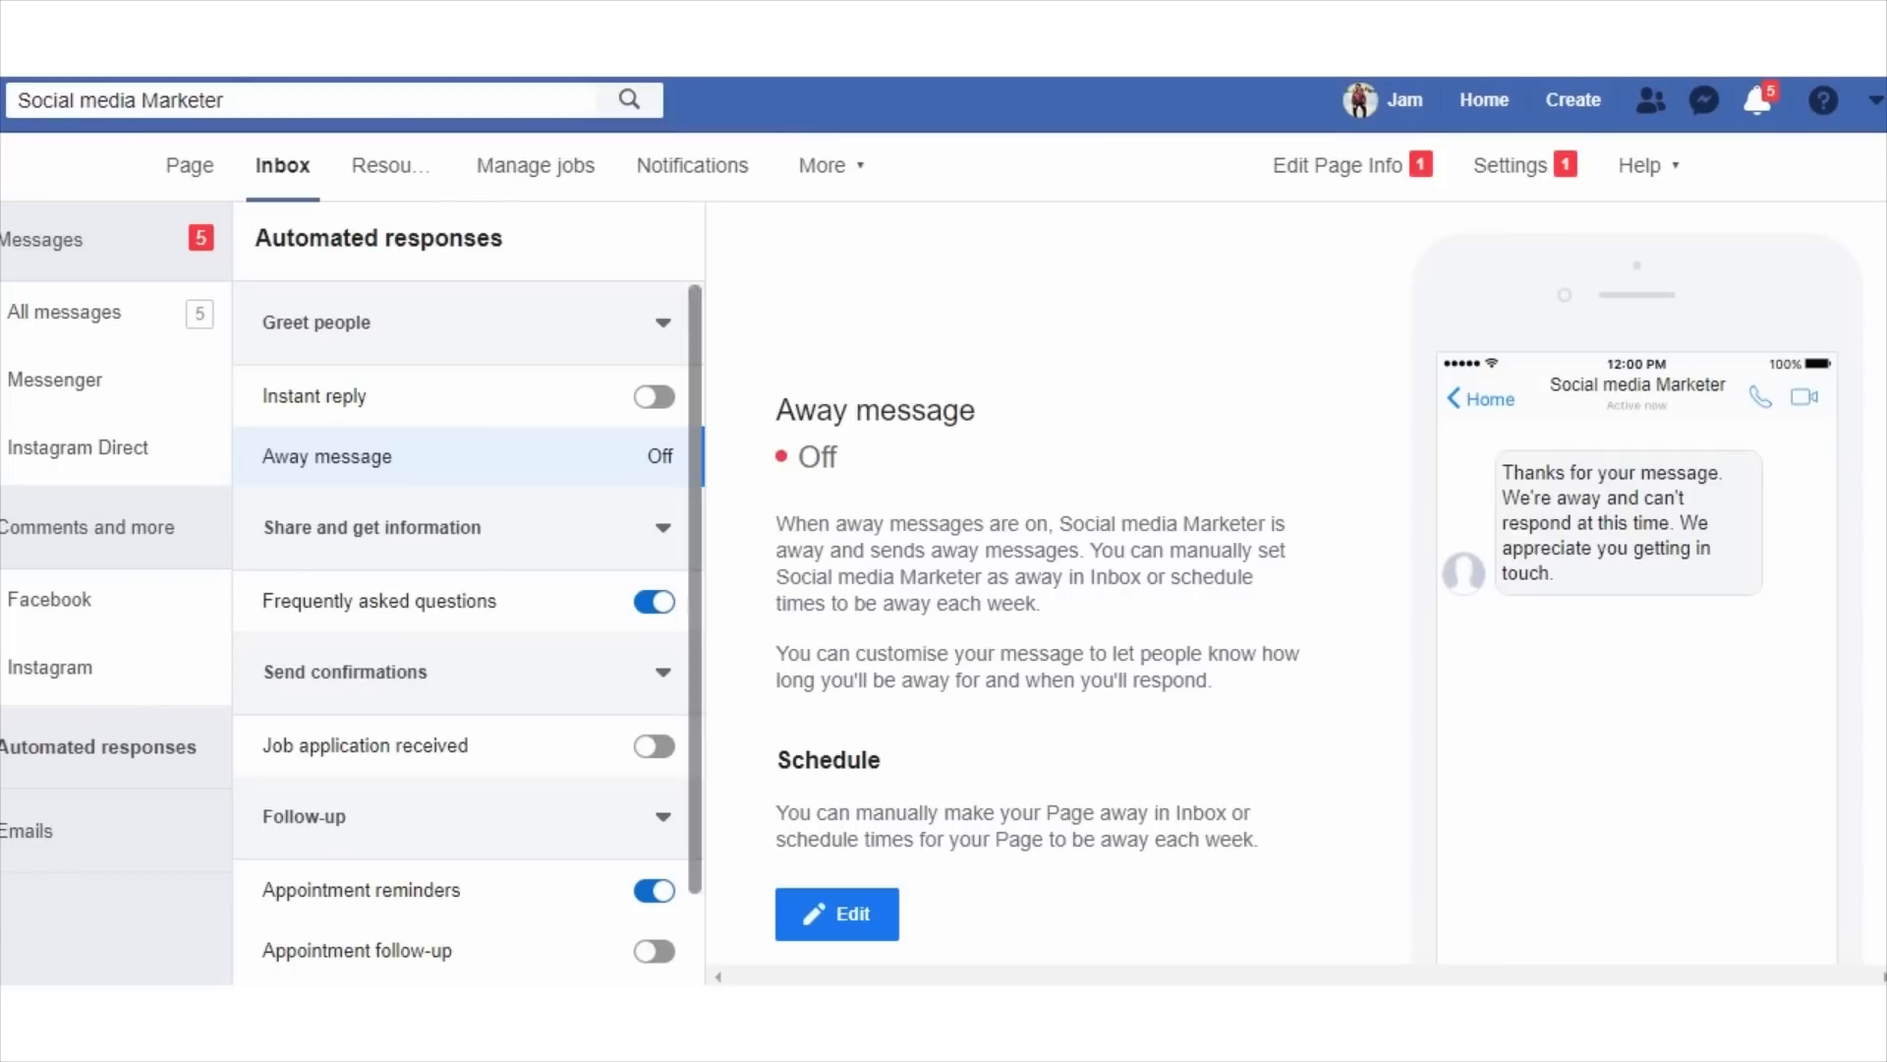
scroll(1081, 590, down, 2)
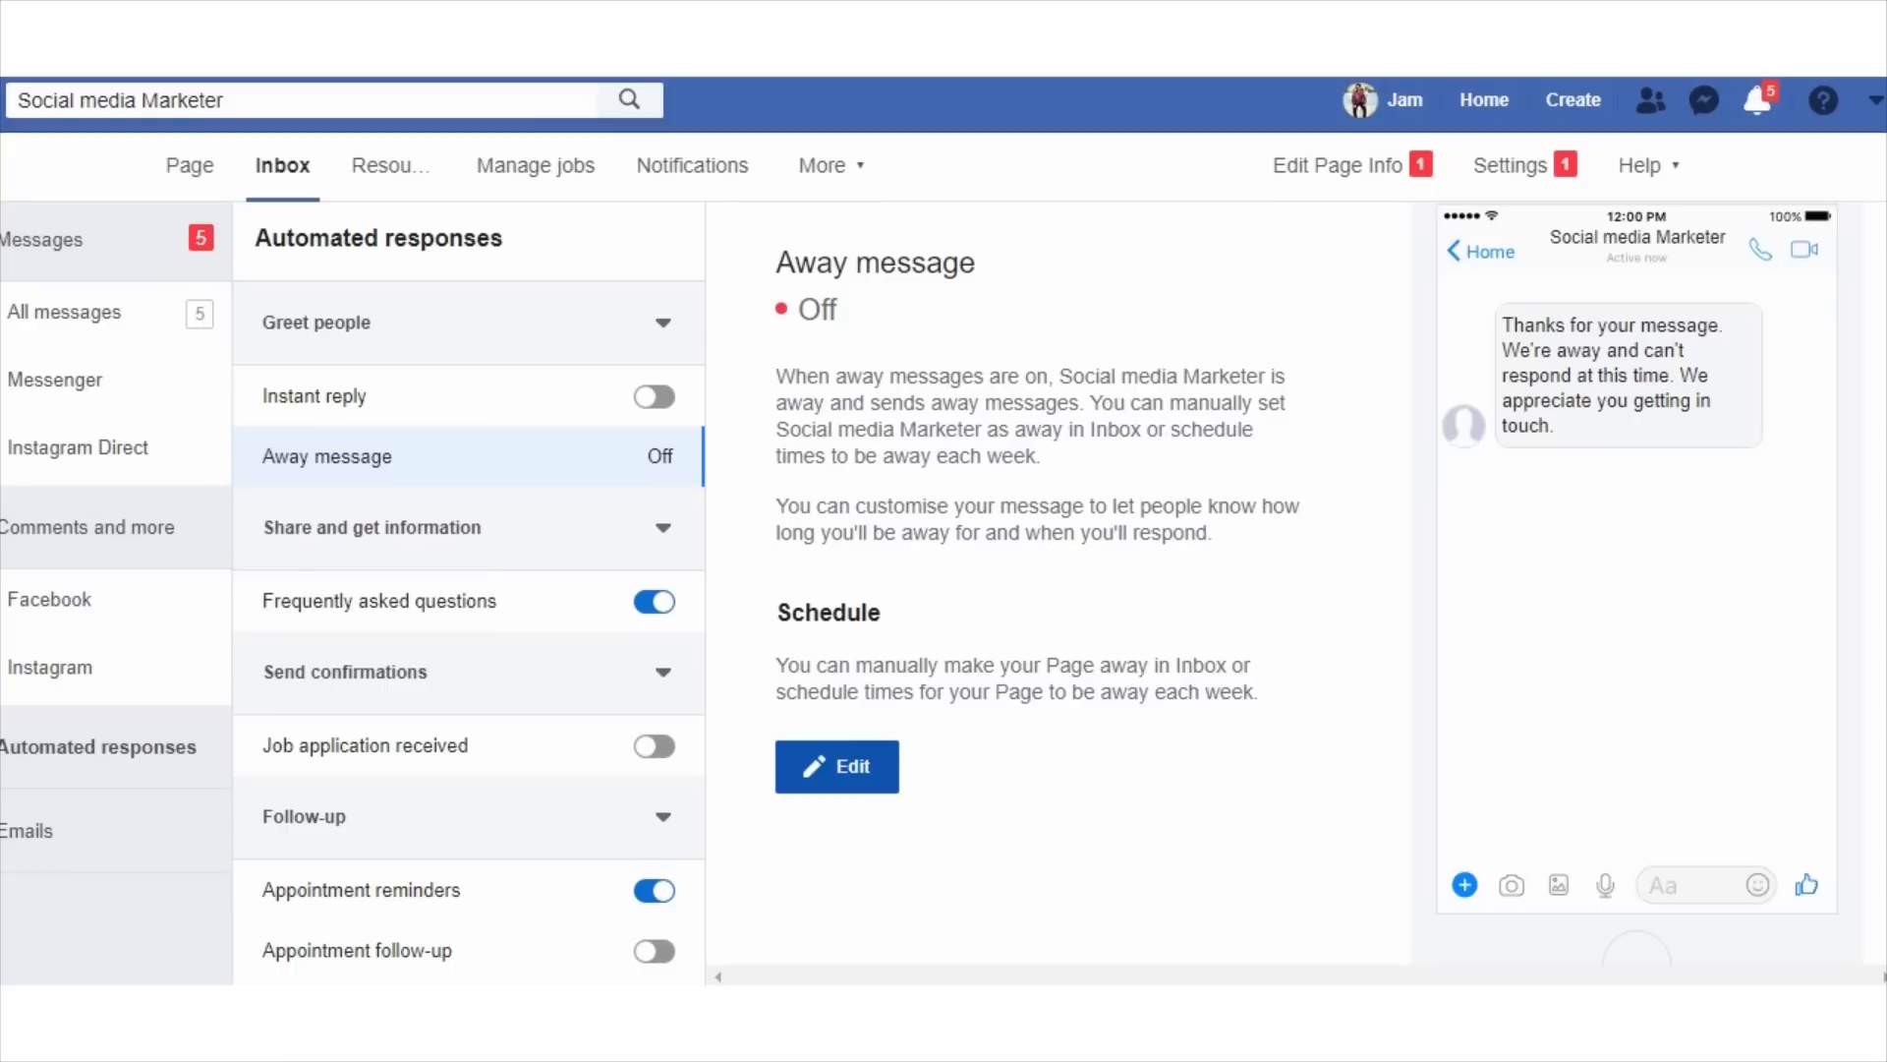
click(837, 767)
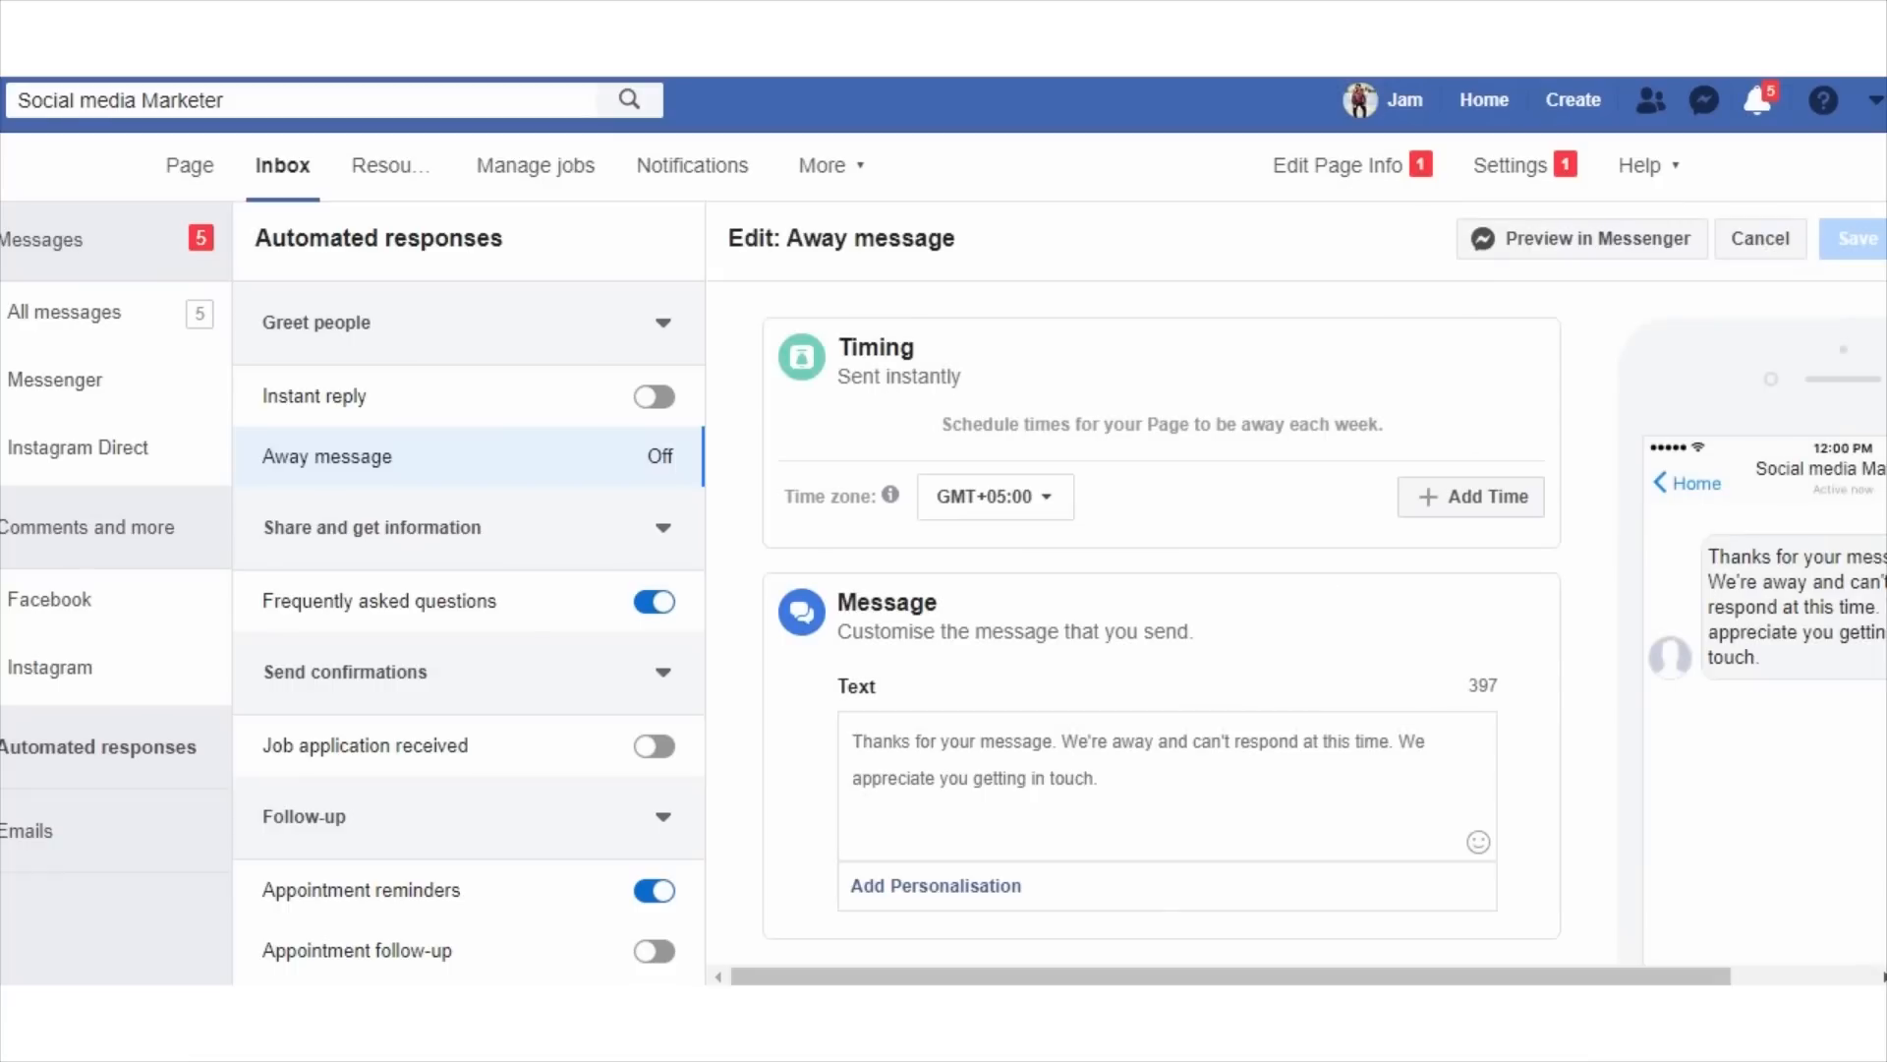
Try adding a weekly away time to the away message schedule, and cancel the edit.
scroll(1160, 629, down, 3)
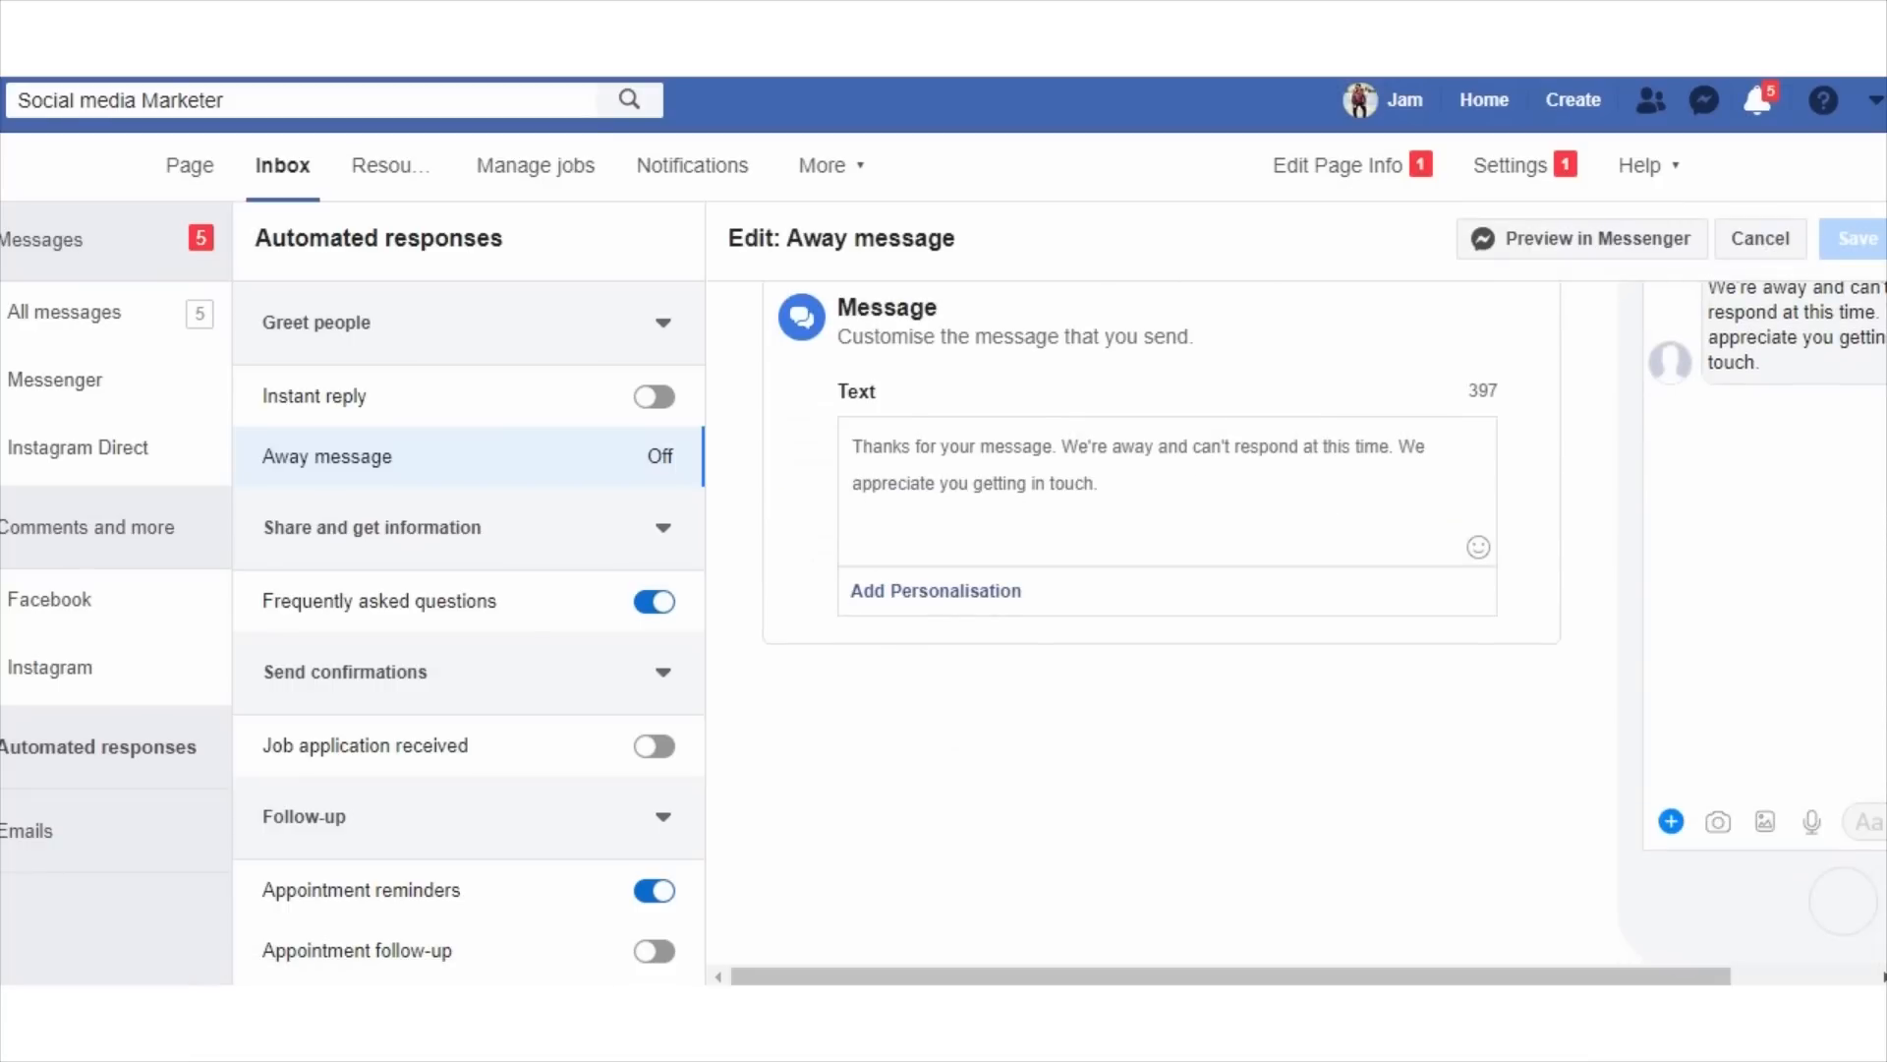
click(854, 448)
drag(852, 448, 883, 447)
click(1100, 484)
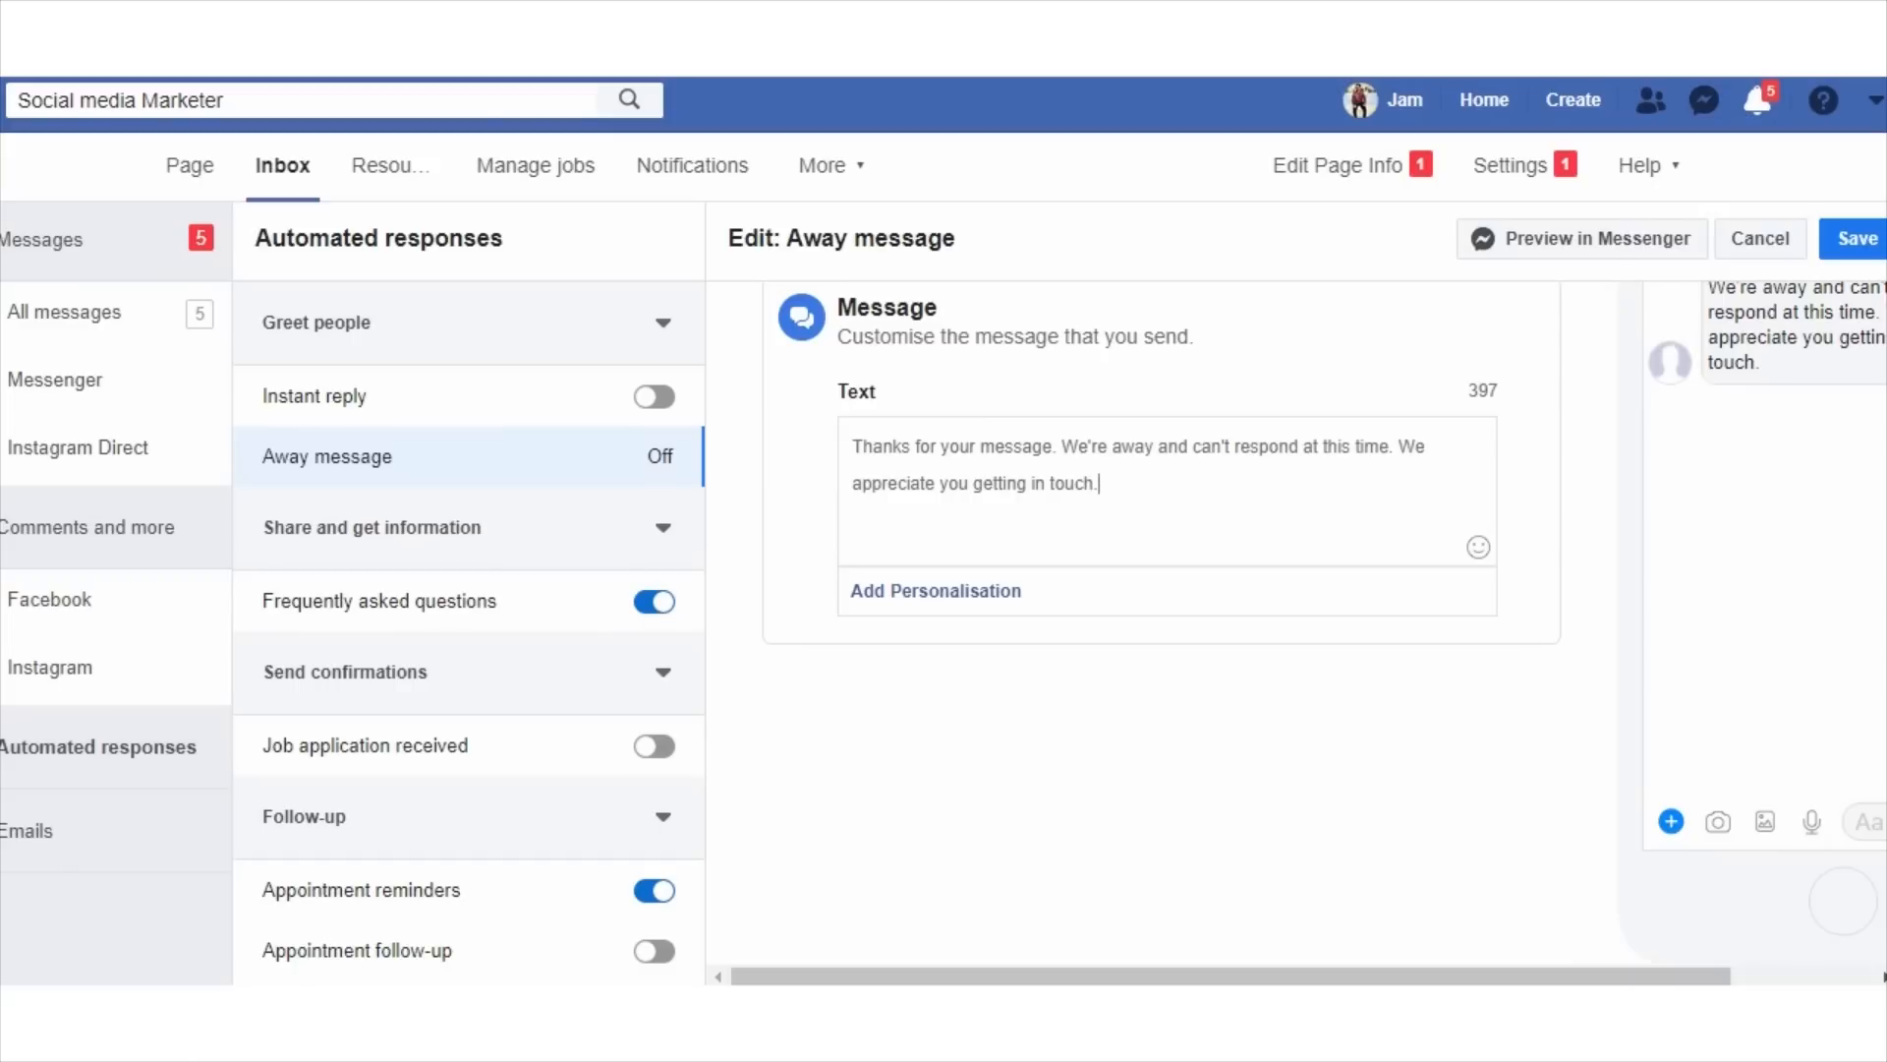
scroll(1160, 619, up, 3)
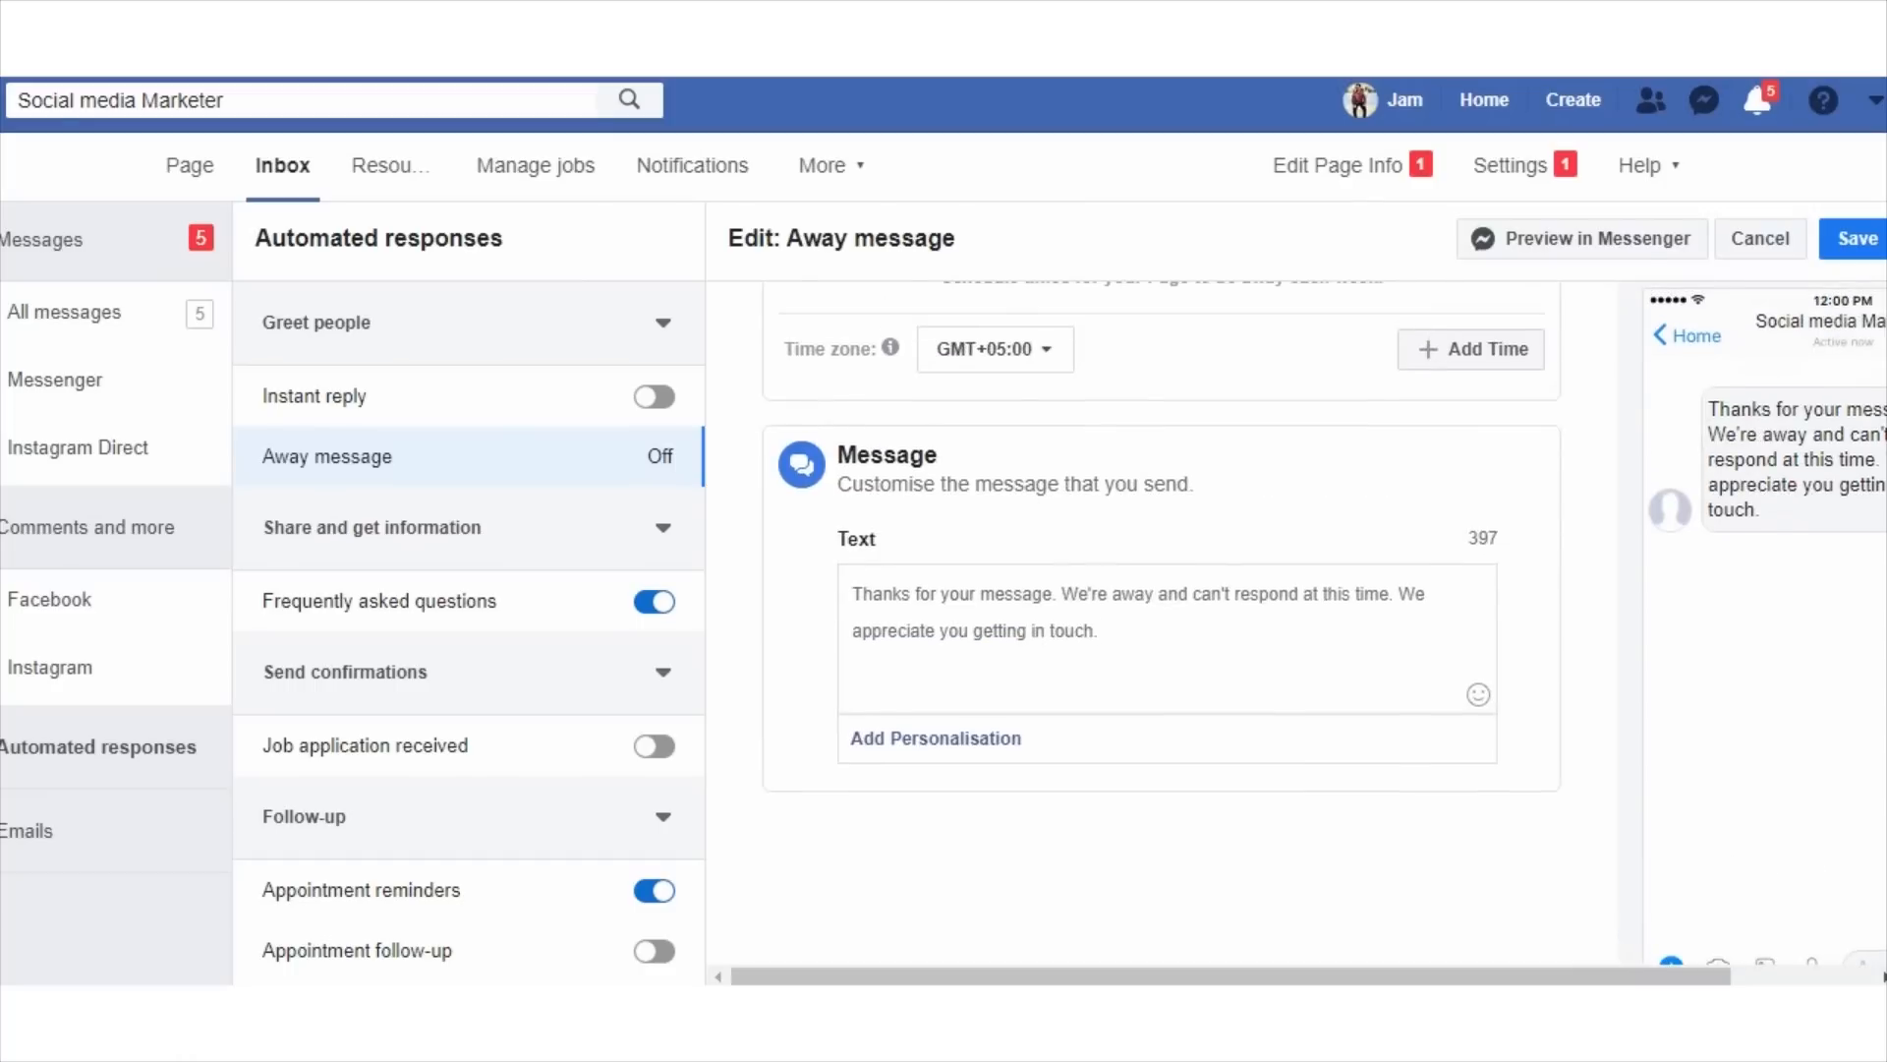
click(1470, 496)
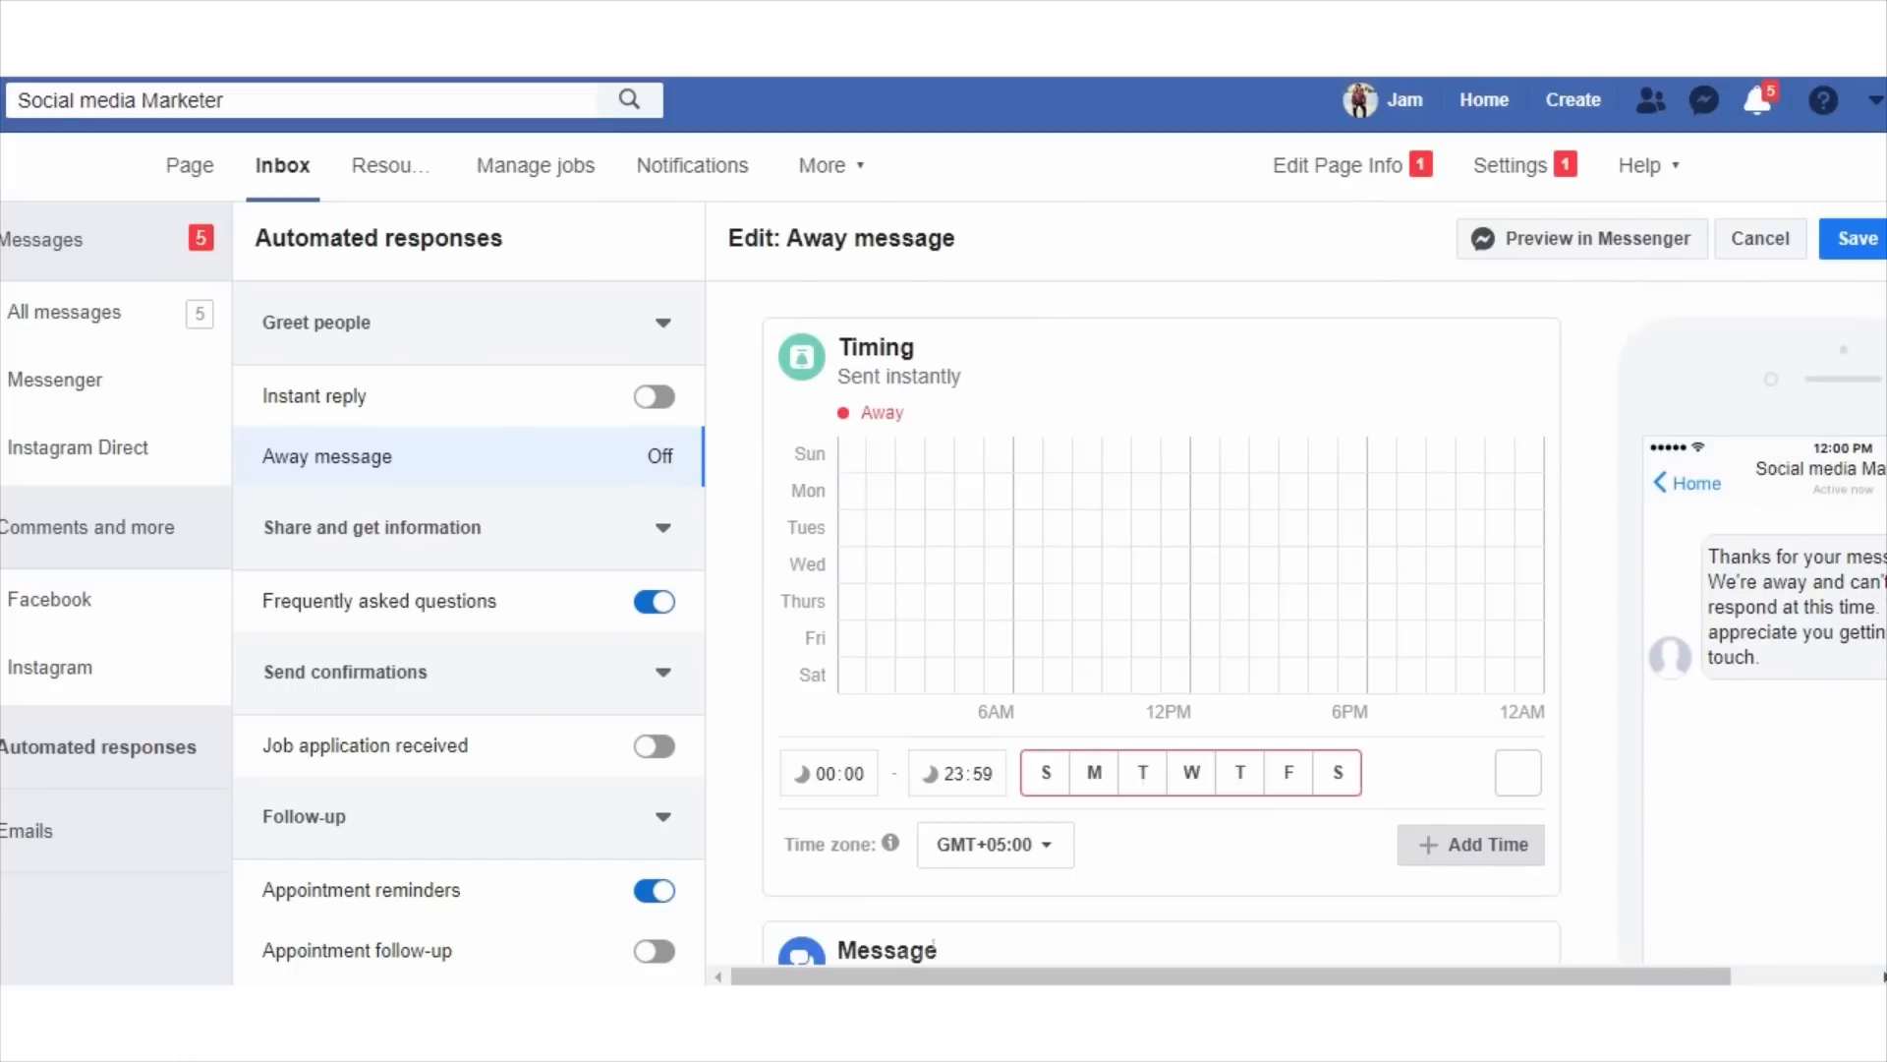
scroll(1160, 620, down, 3)
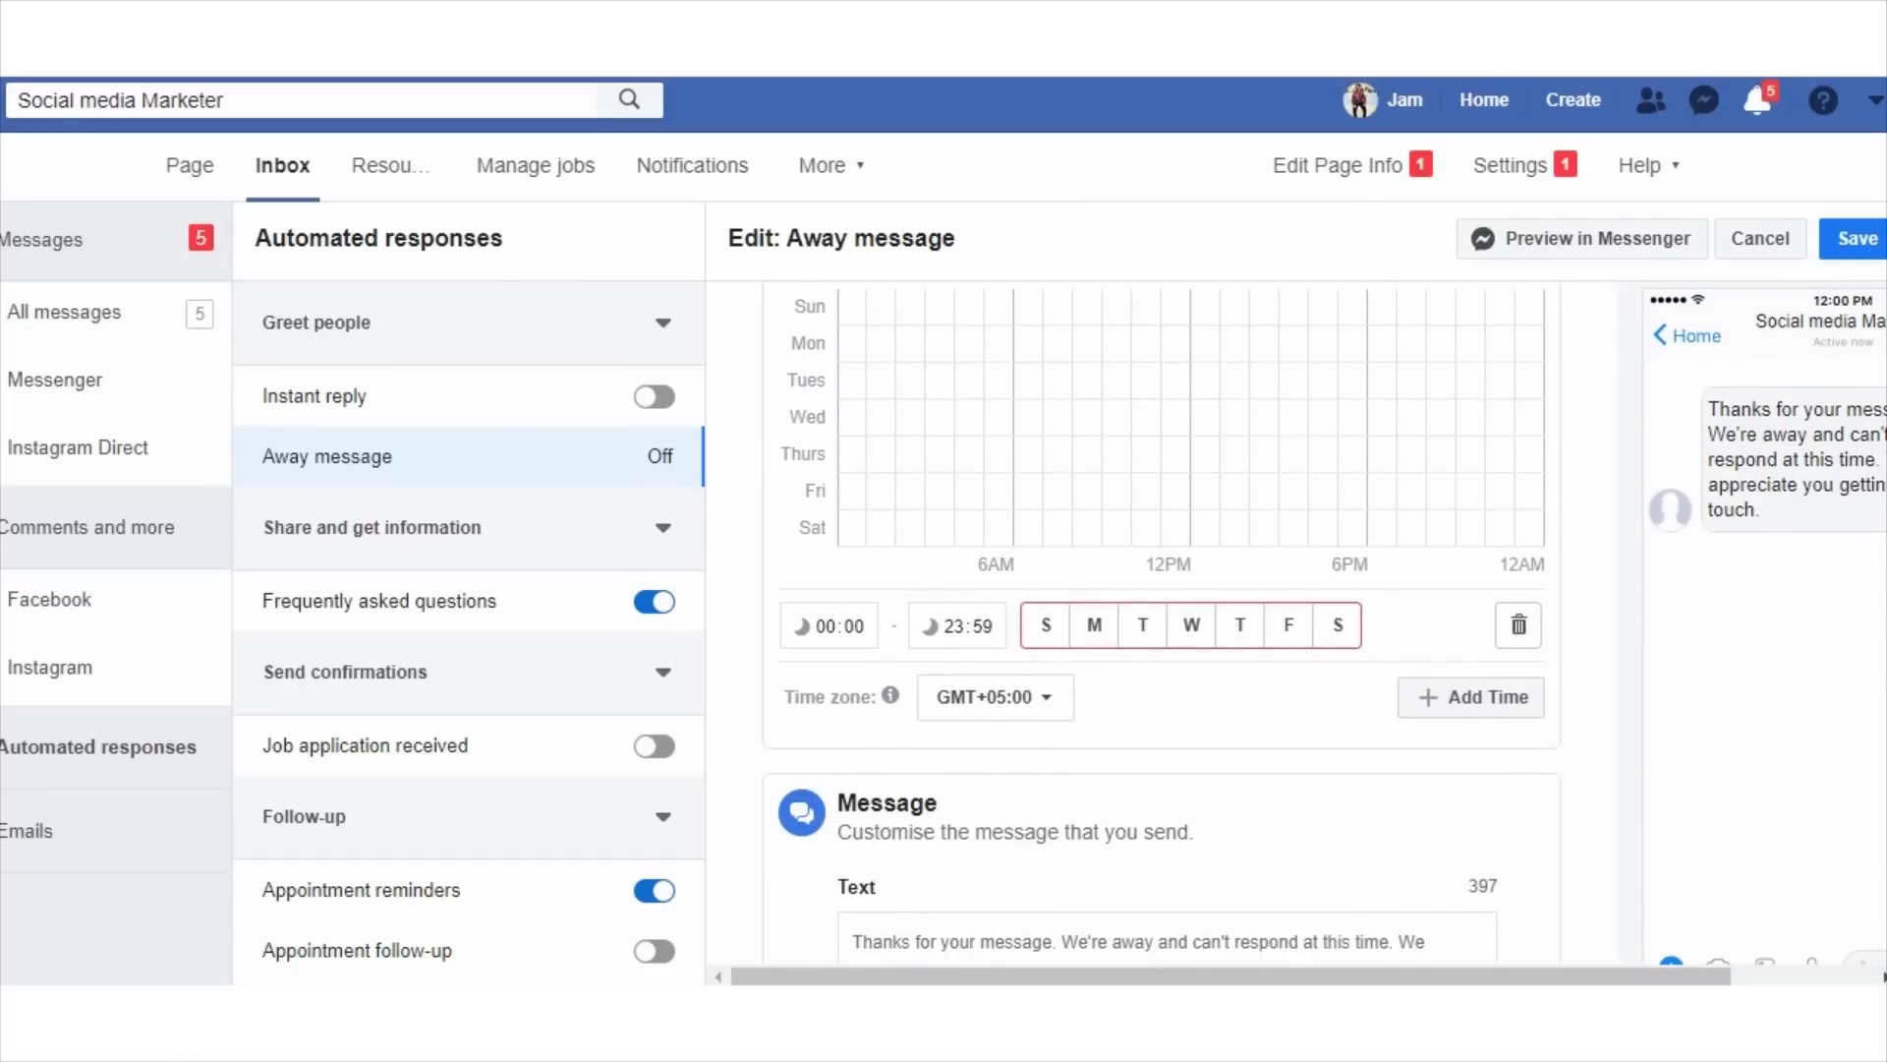
click(1759, 238)
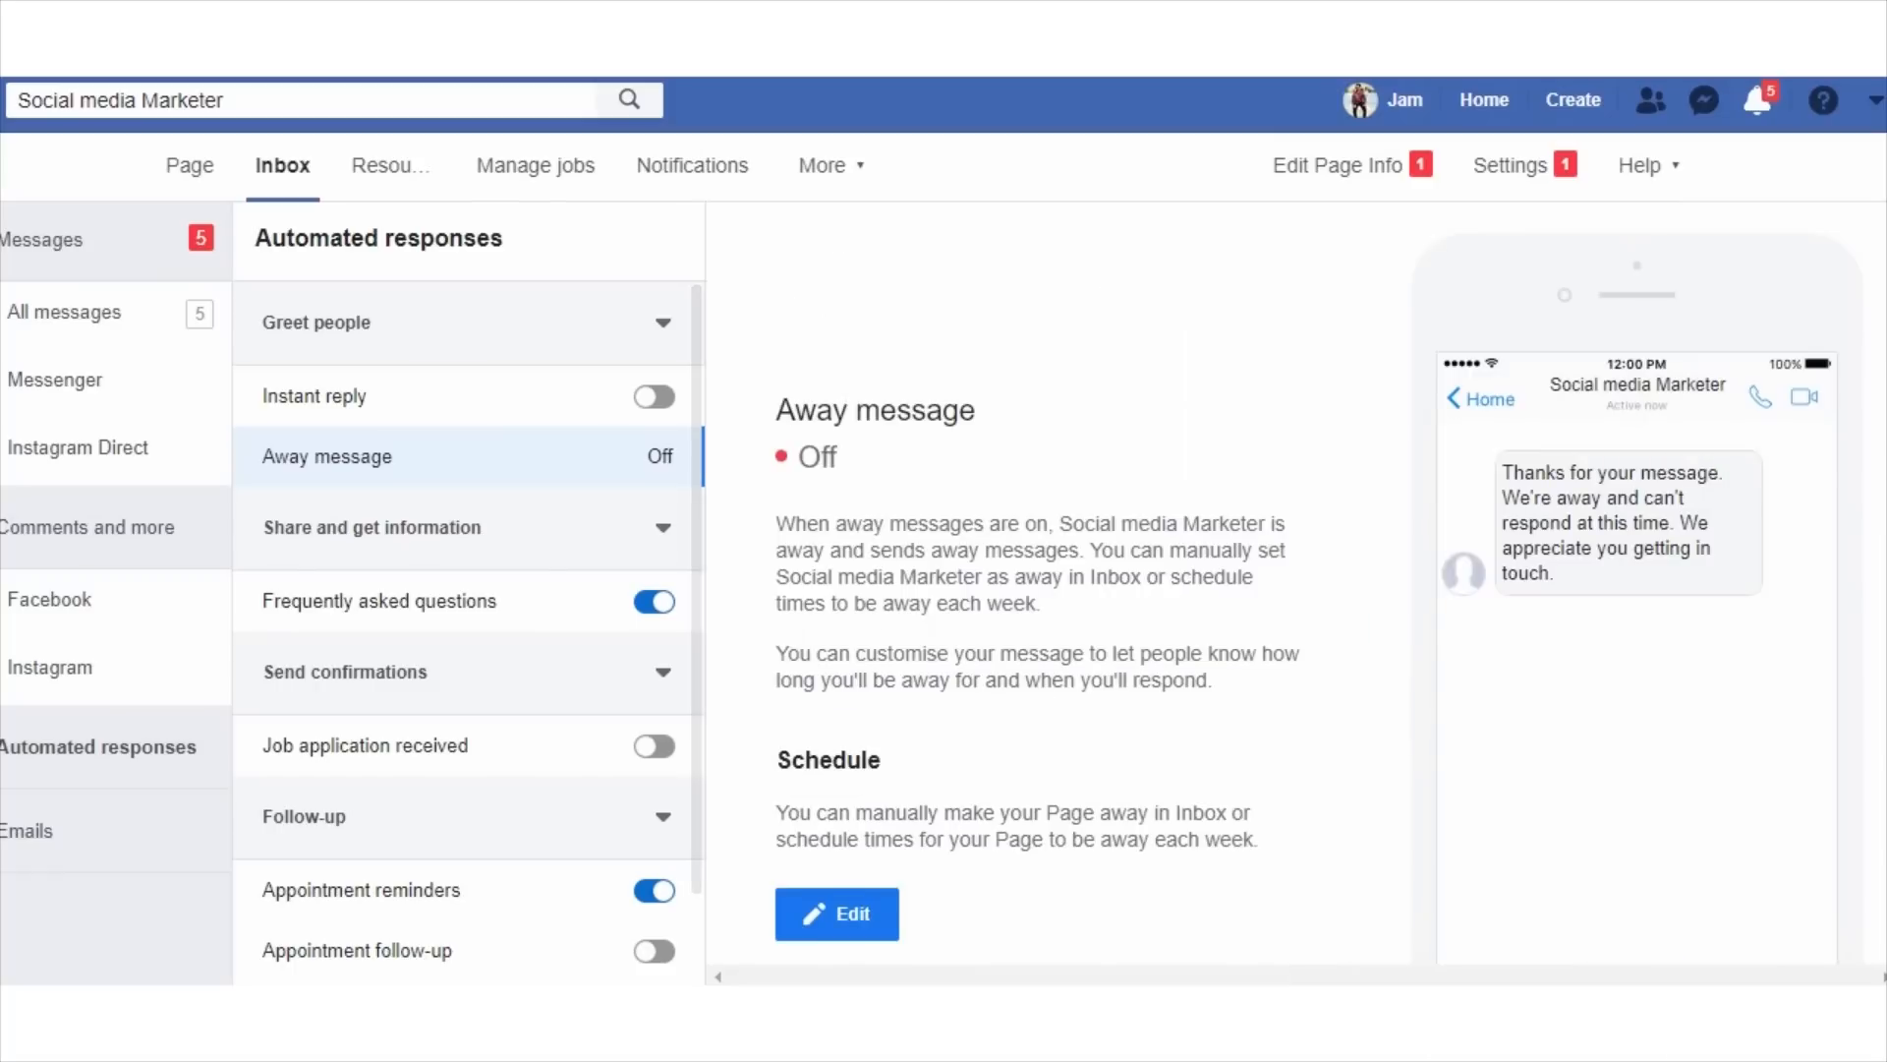
Open the Frequently asked questions automated response for editing.
click(379, 601)
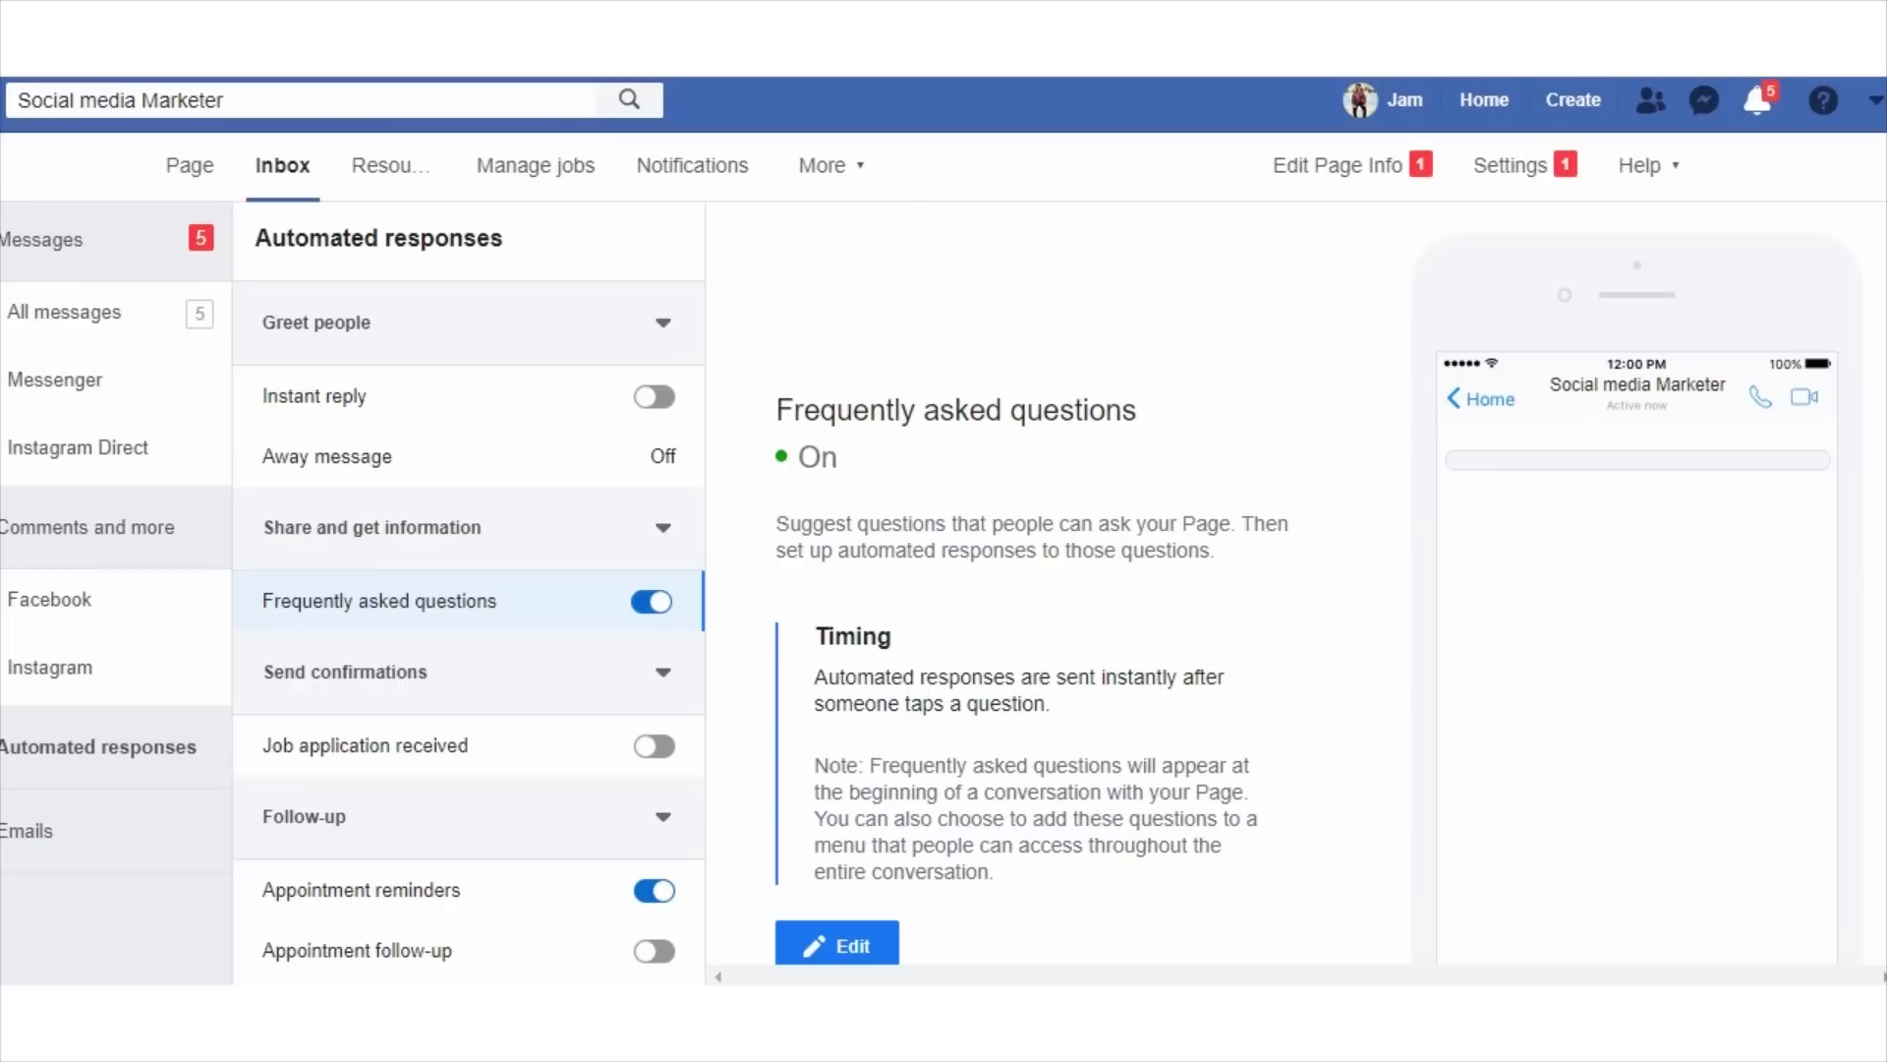
scroll(1022, 639, down, 3)
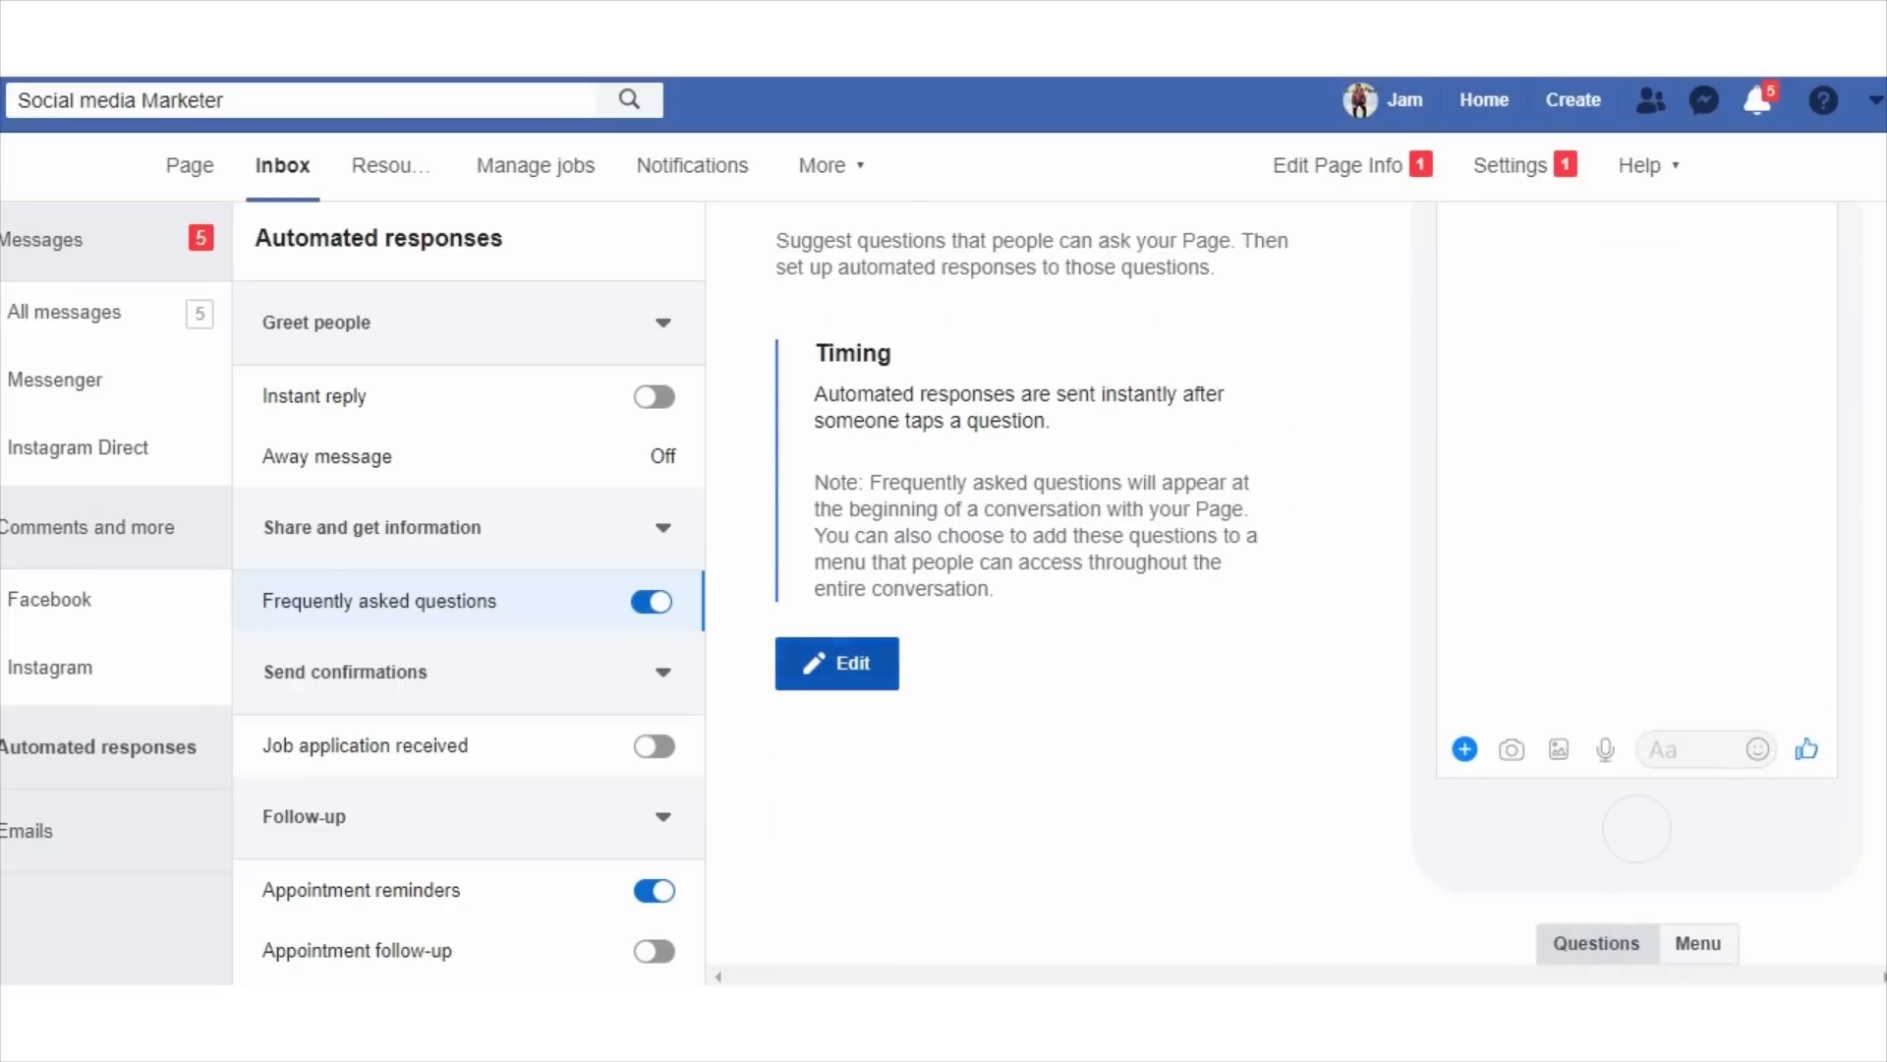
click(837, 662)
scroll(1023, 590, down, 1)
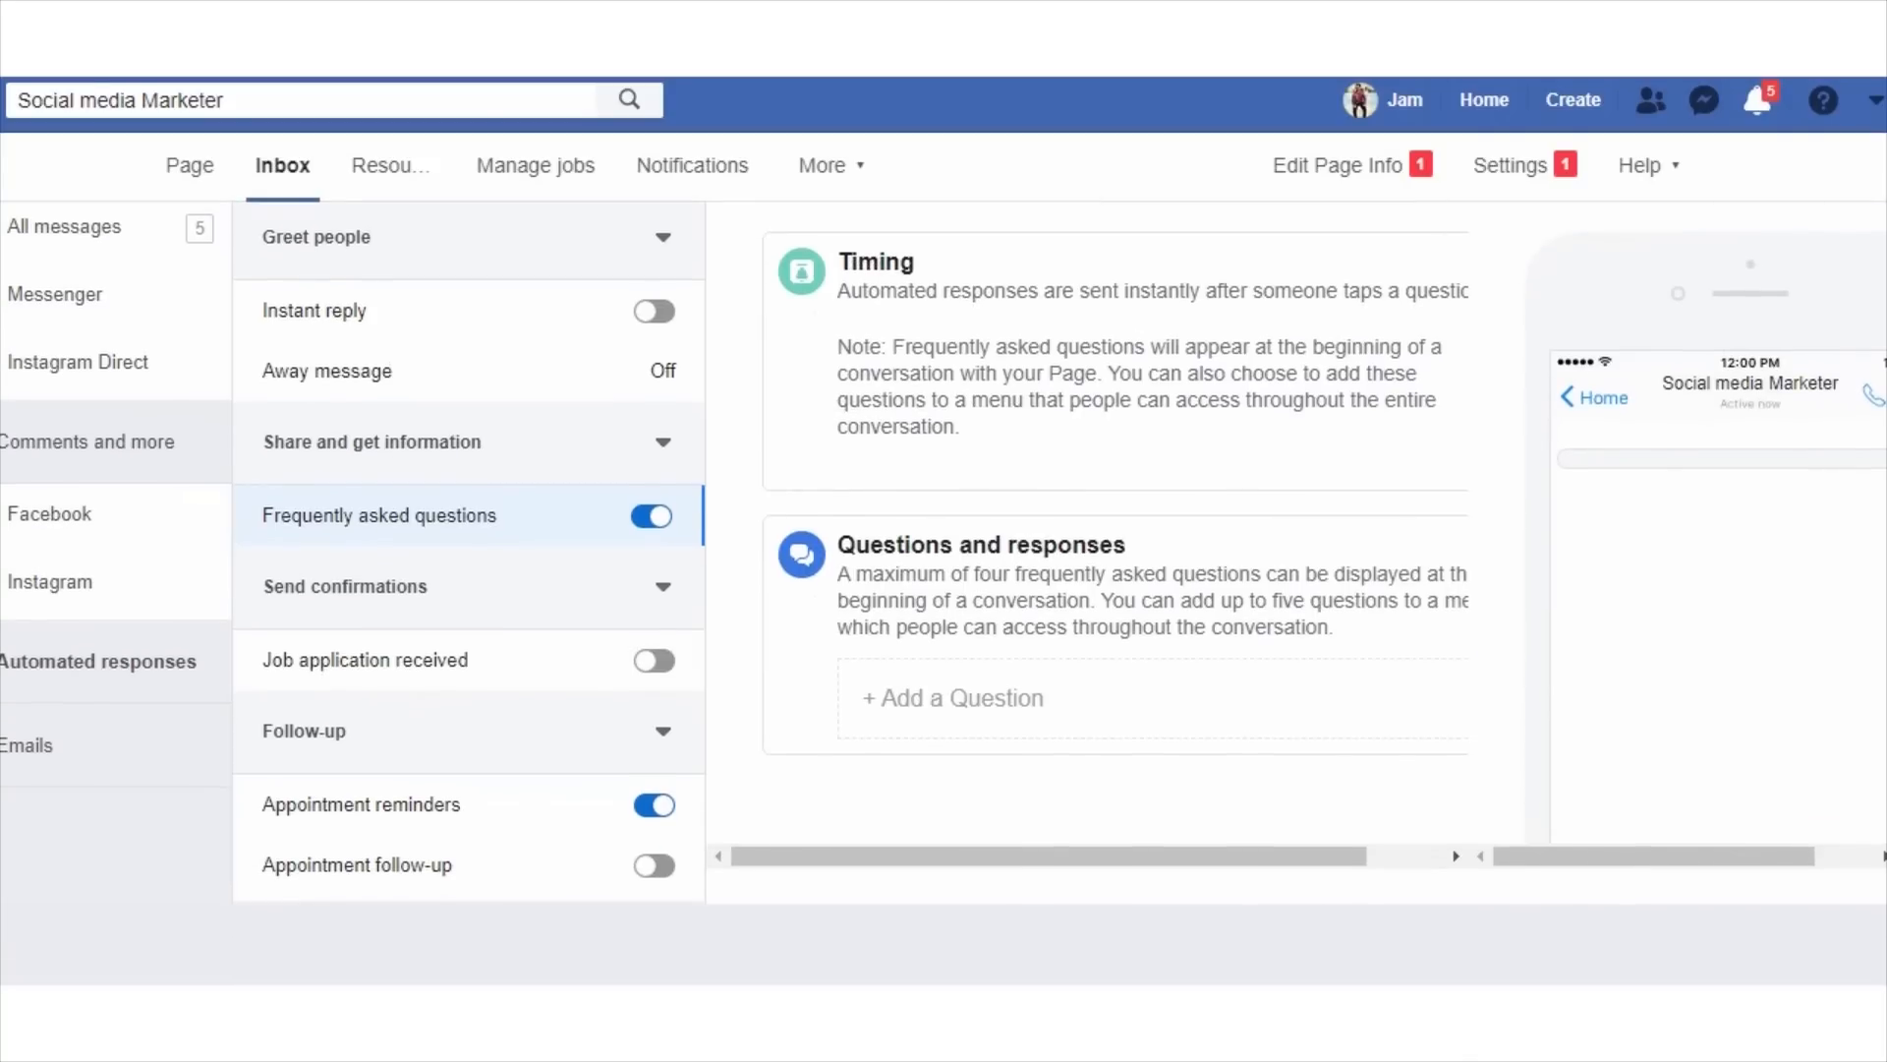
Add the first frequently asked question "Are You From?" and bring it fully into view in the Messenger preview.
click(1022, 698)
scroll(1023, 639, down, 2)
click(1150, 451)
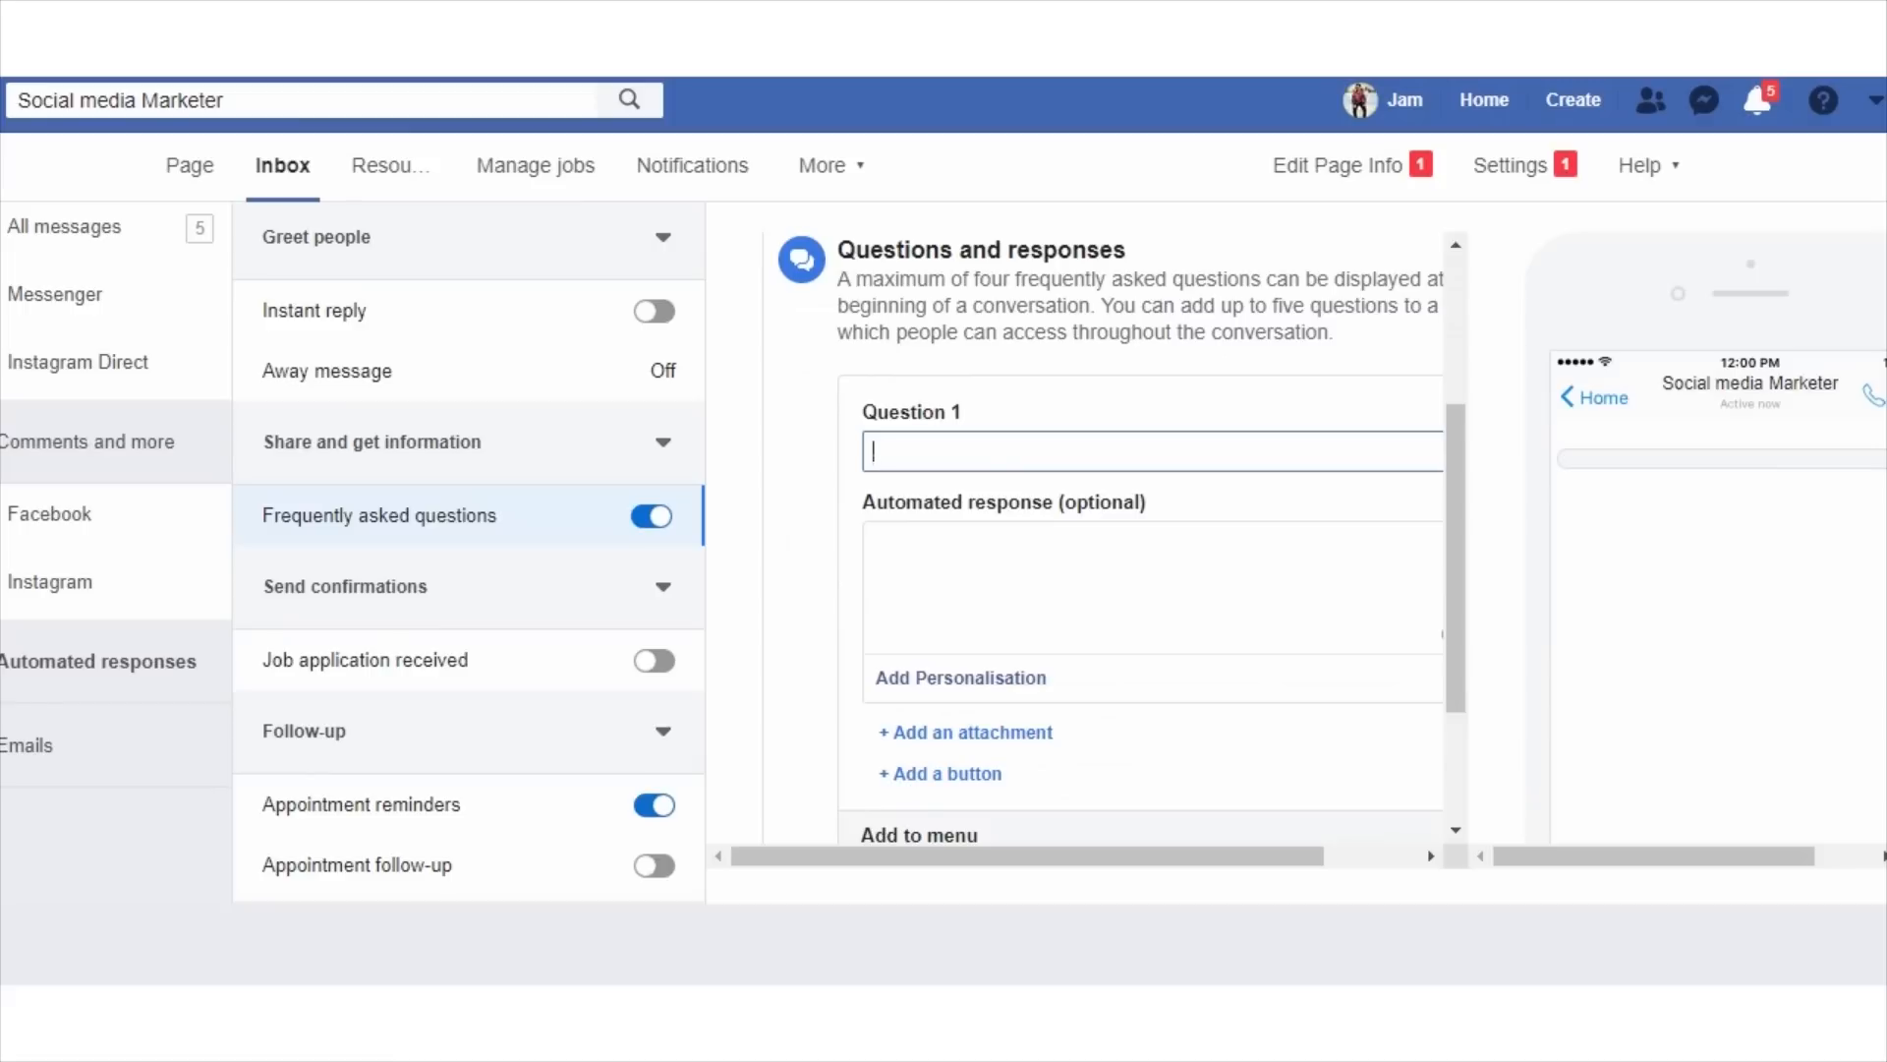
text(Are You)
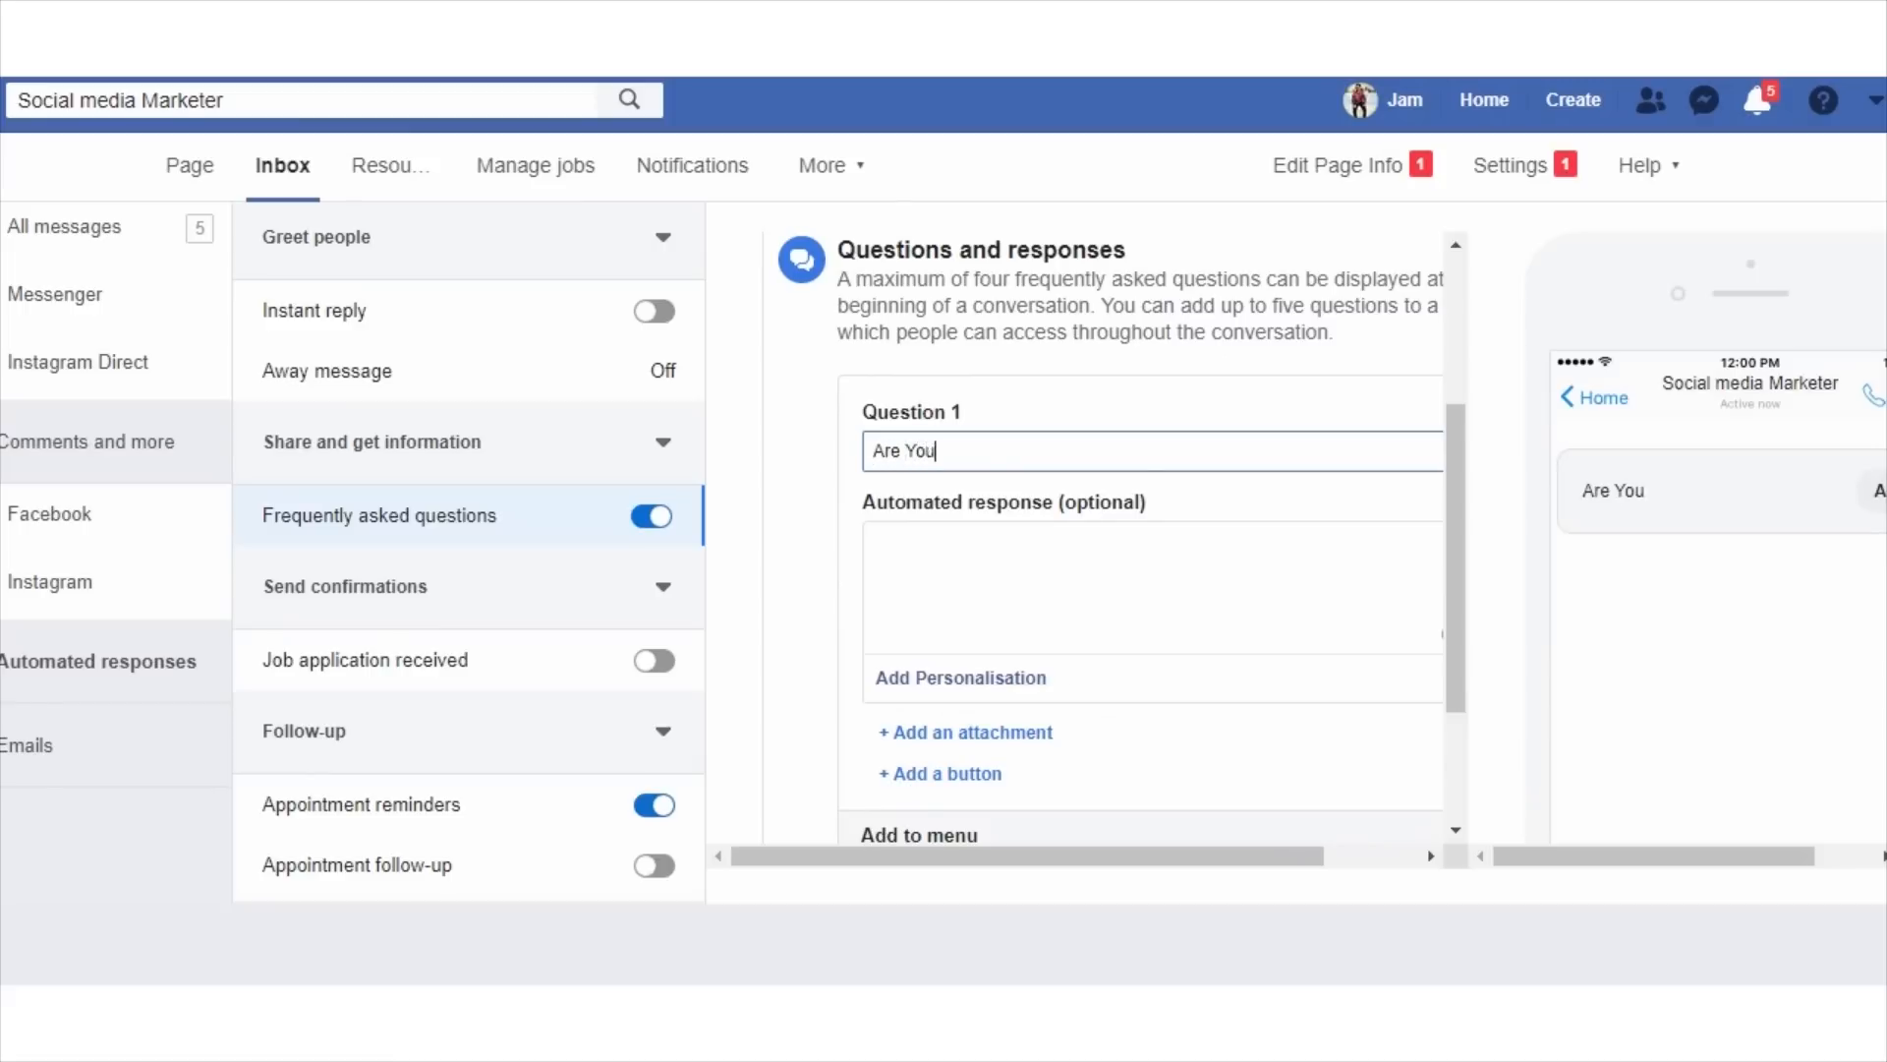
text( From?)
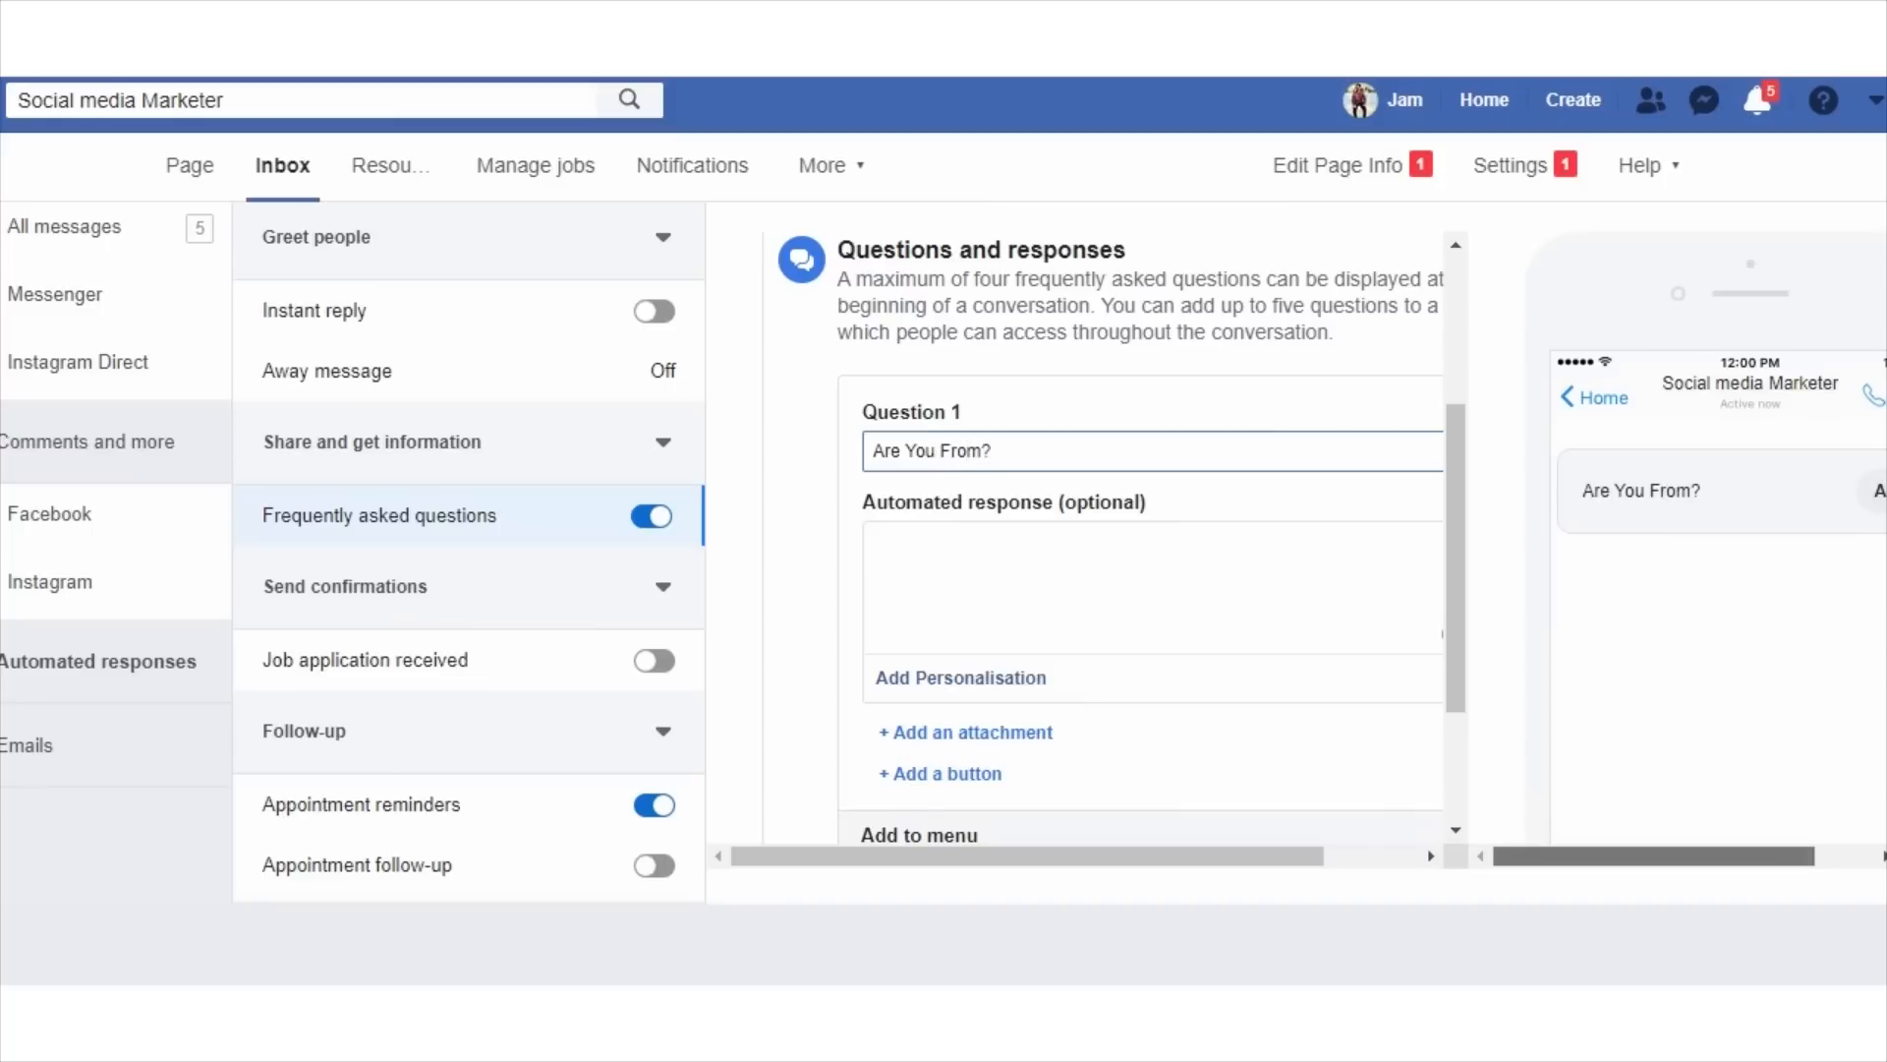
drag(1654, 856, 1714, 856)
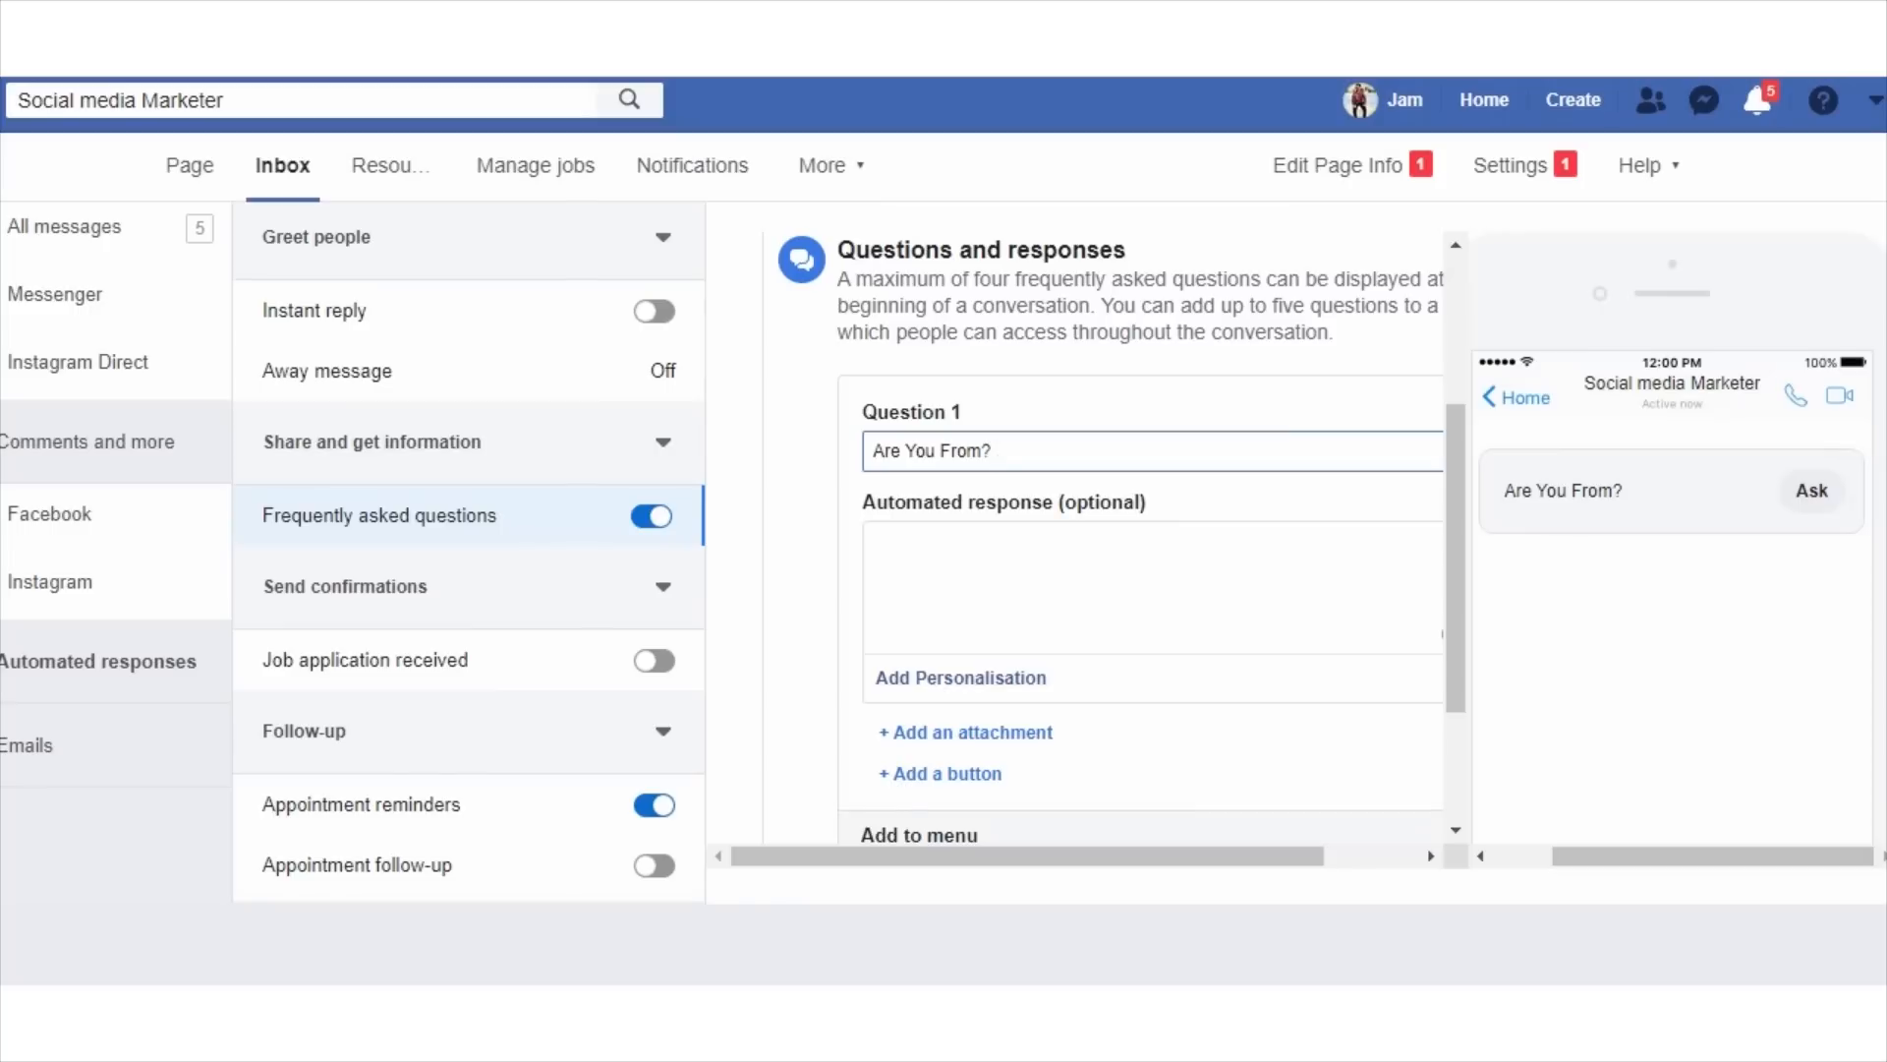
click(879, 548)
scroll(1121, 537, down, 1)
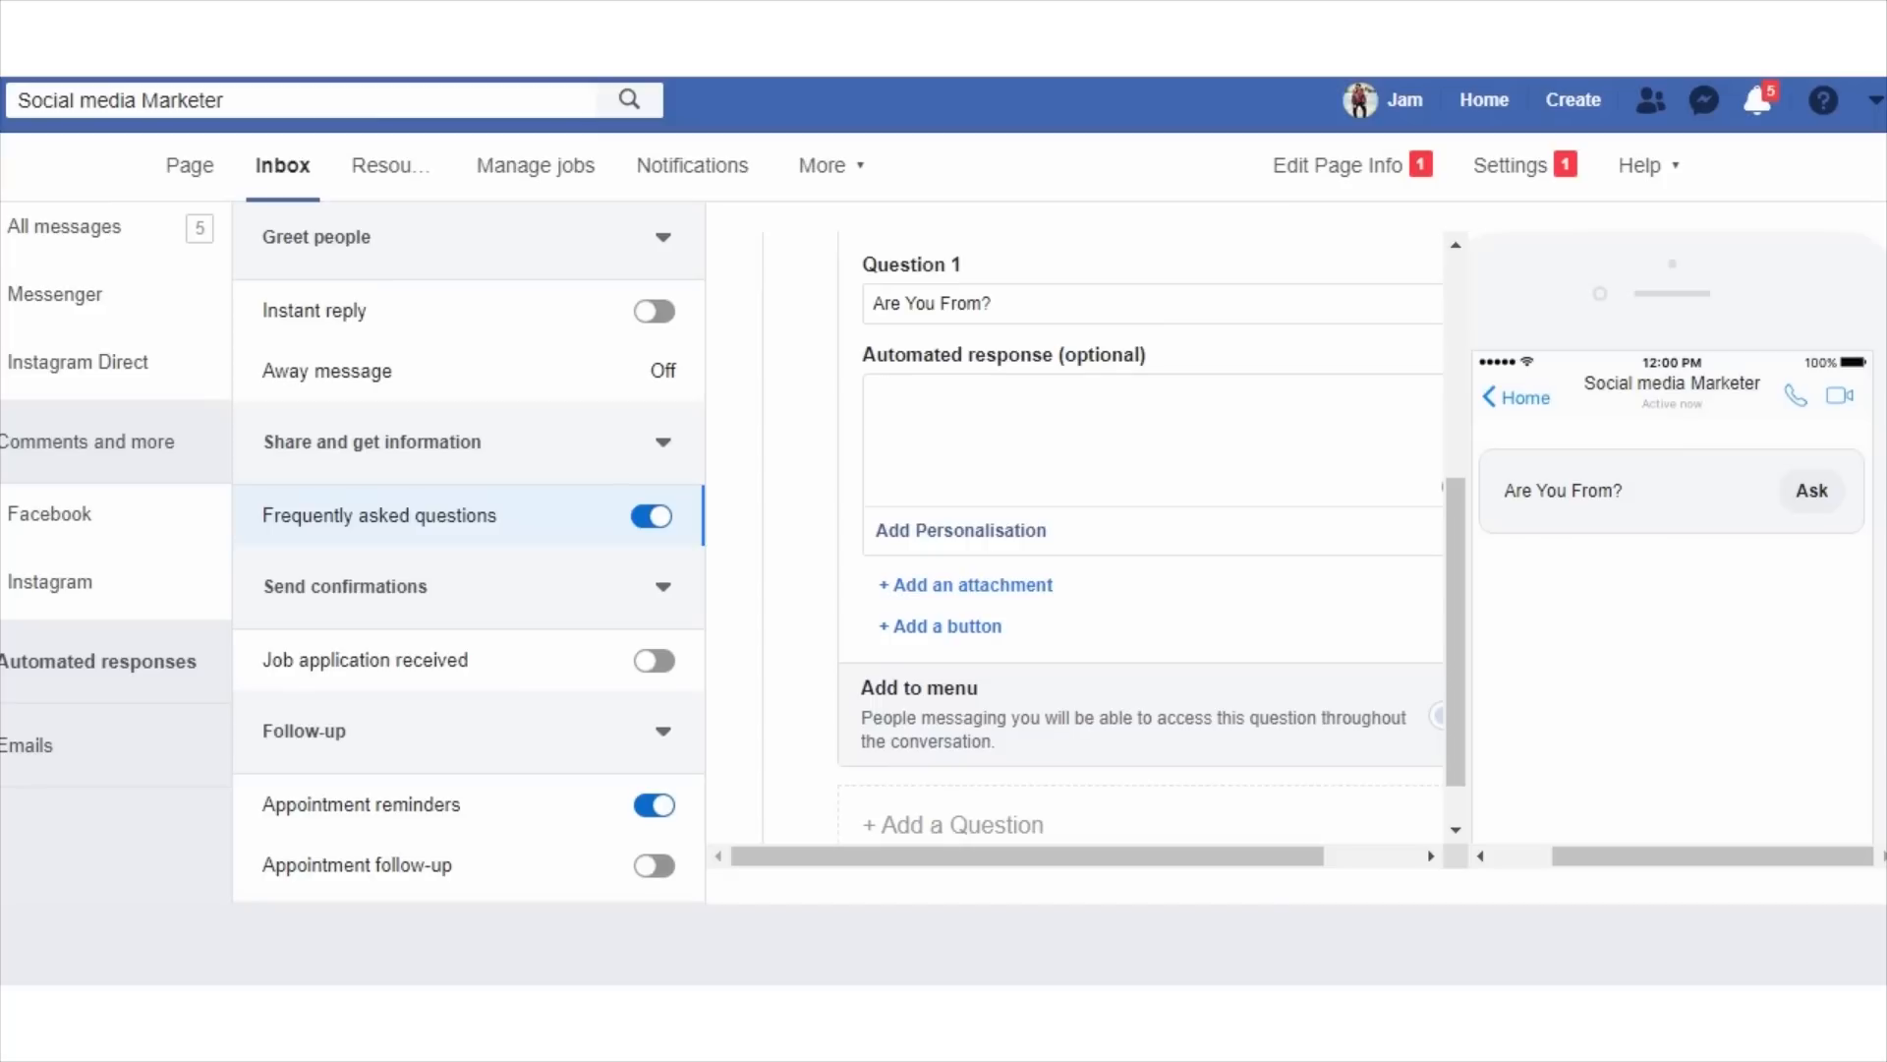
Add a second frequently asked question reading "Age?".
scroll(1091, 590, down, 1)
click(953, 763)
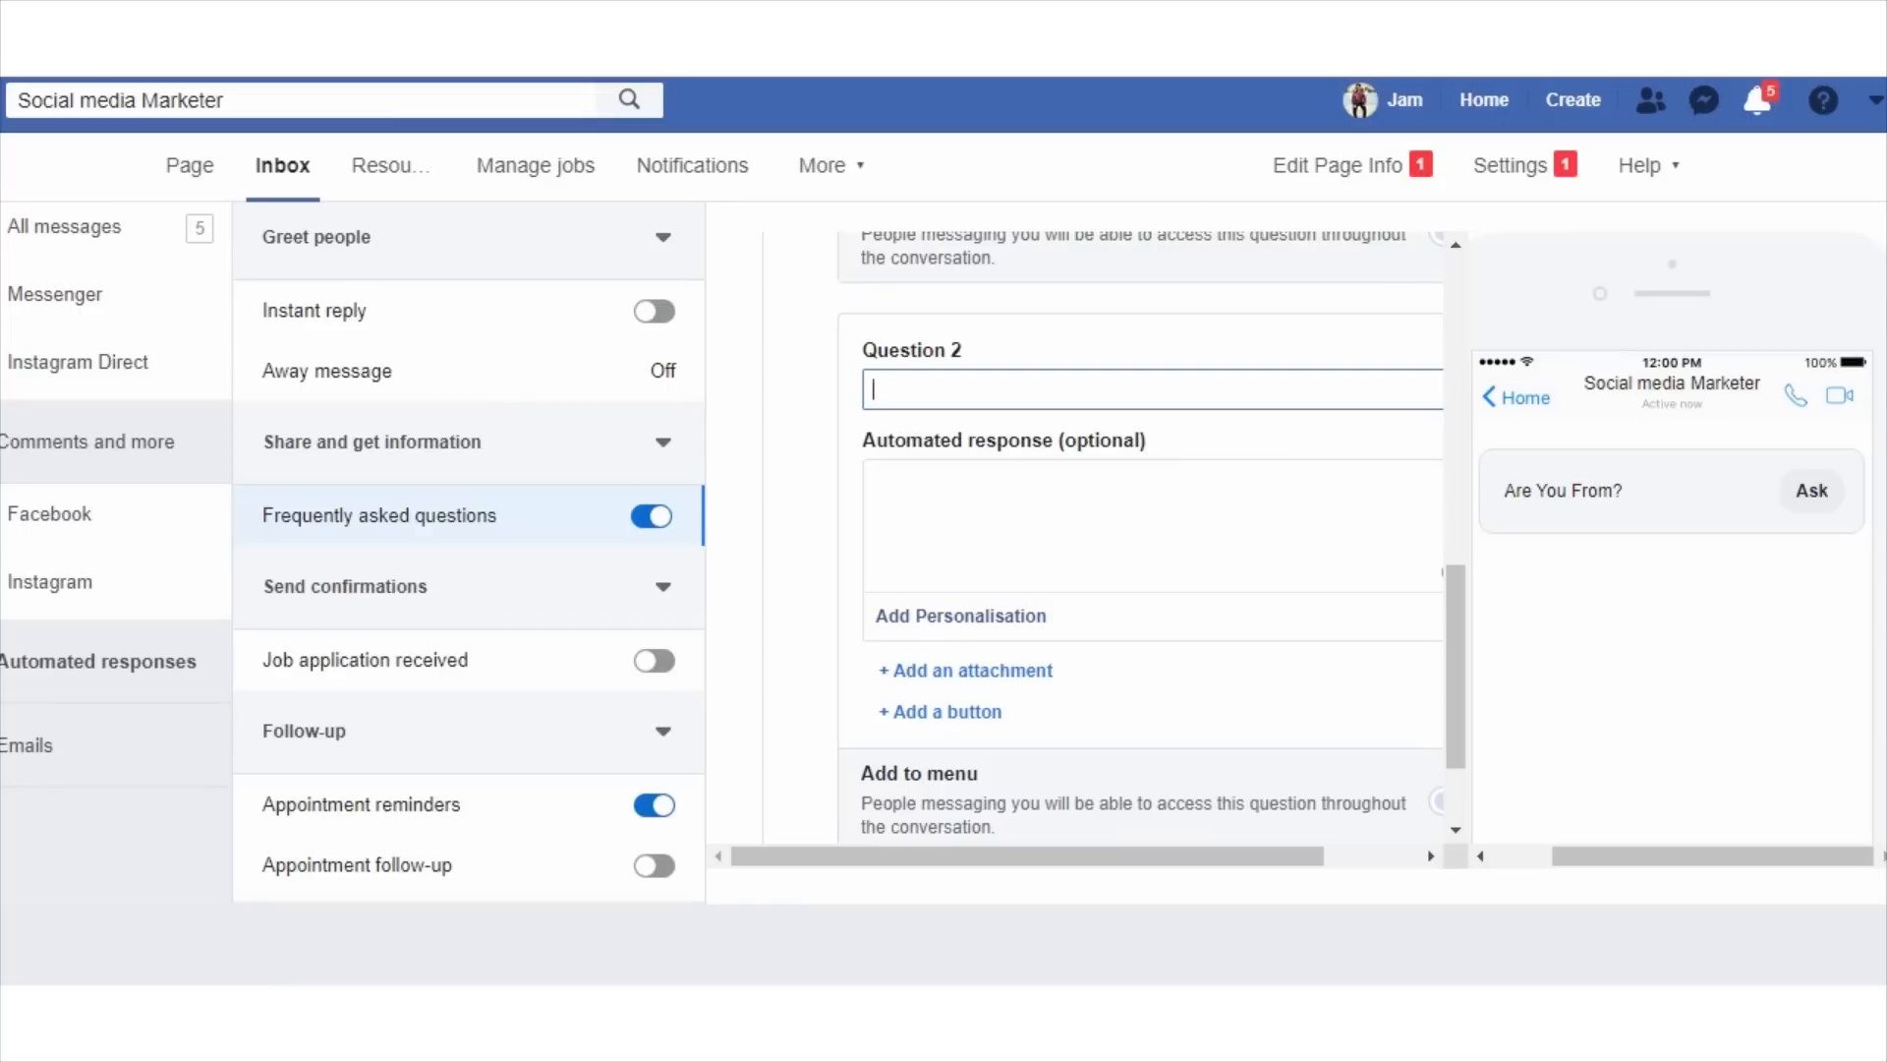
text(Le)
key(BackSpace)
key(BackSpace)
text(Age)
key(ctrl+a)
key(BackSpace)
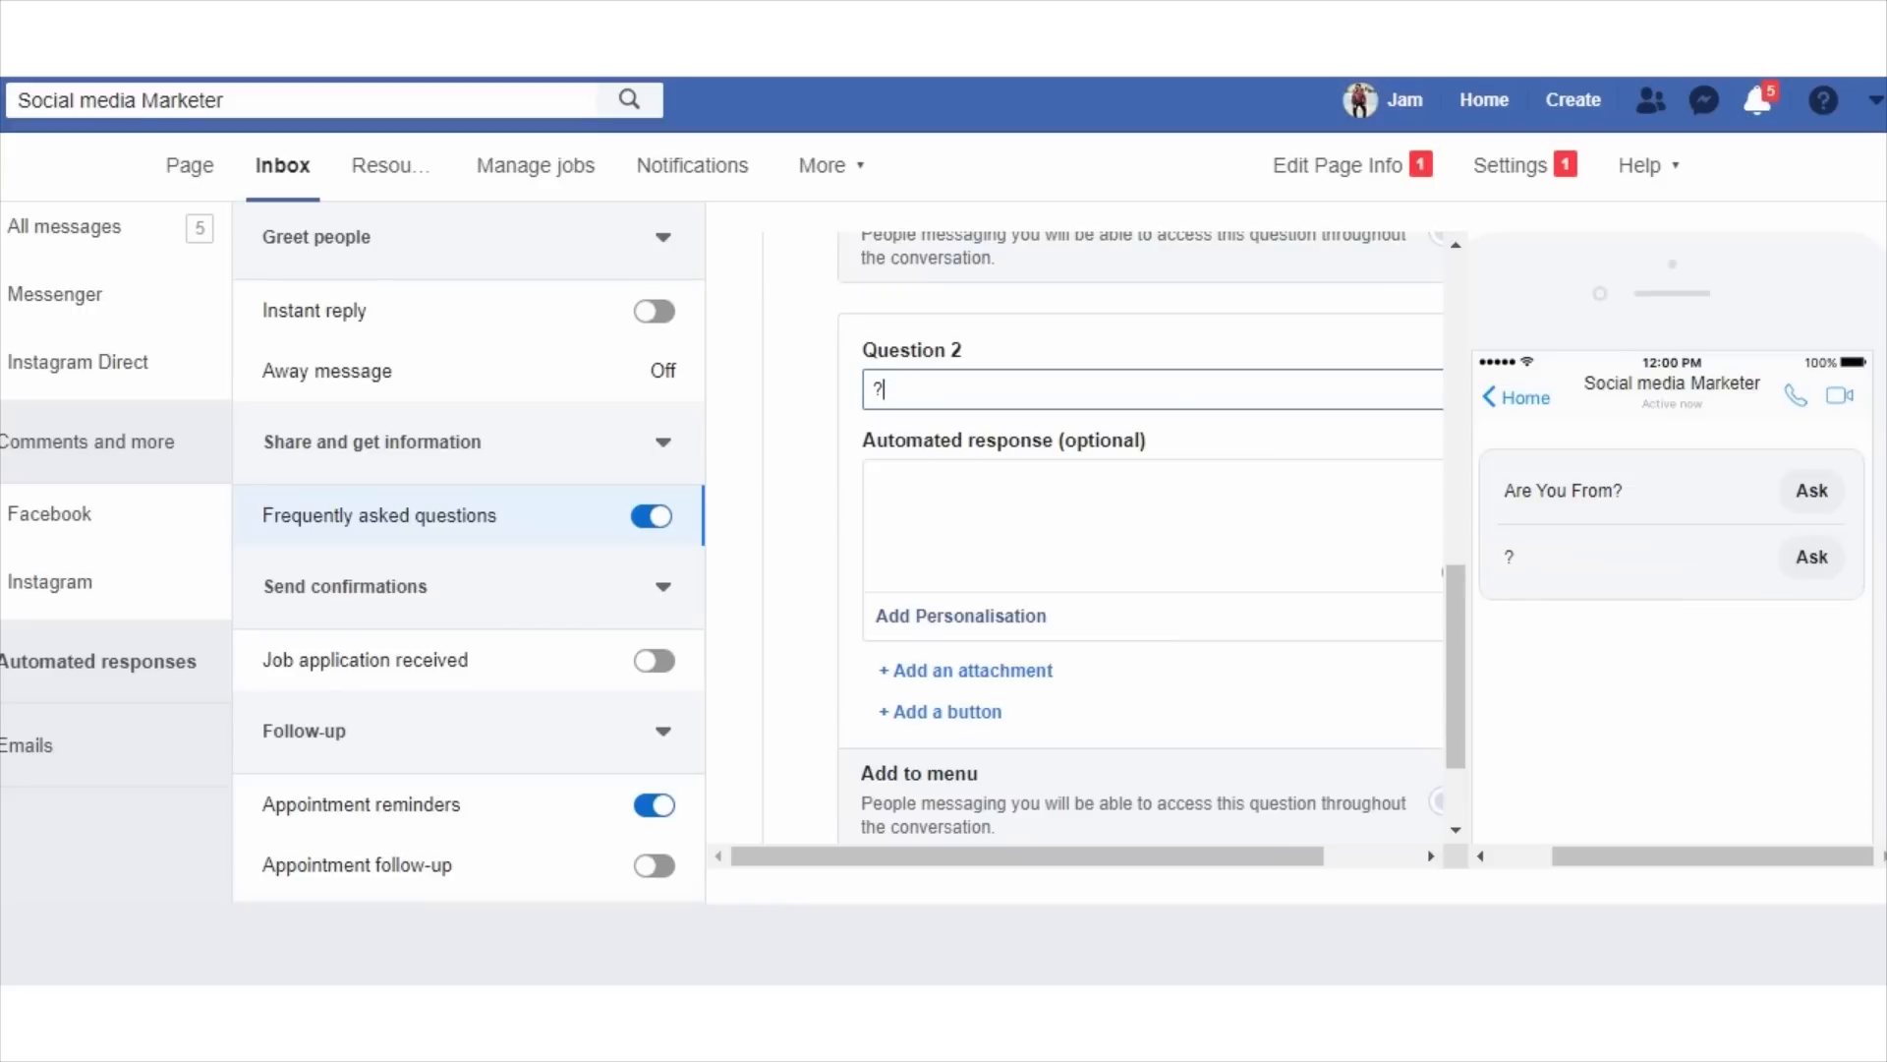
text(Age?)
Add a third question entry to the frequently asked questions.
scroll(1150, 536, down, 2)
click(953, 763)
scroll(952, 763, down, 1)
click(1150, 684)
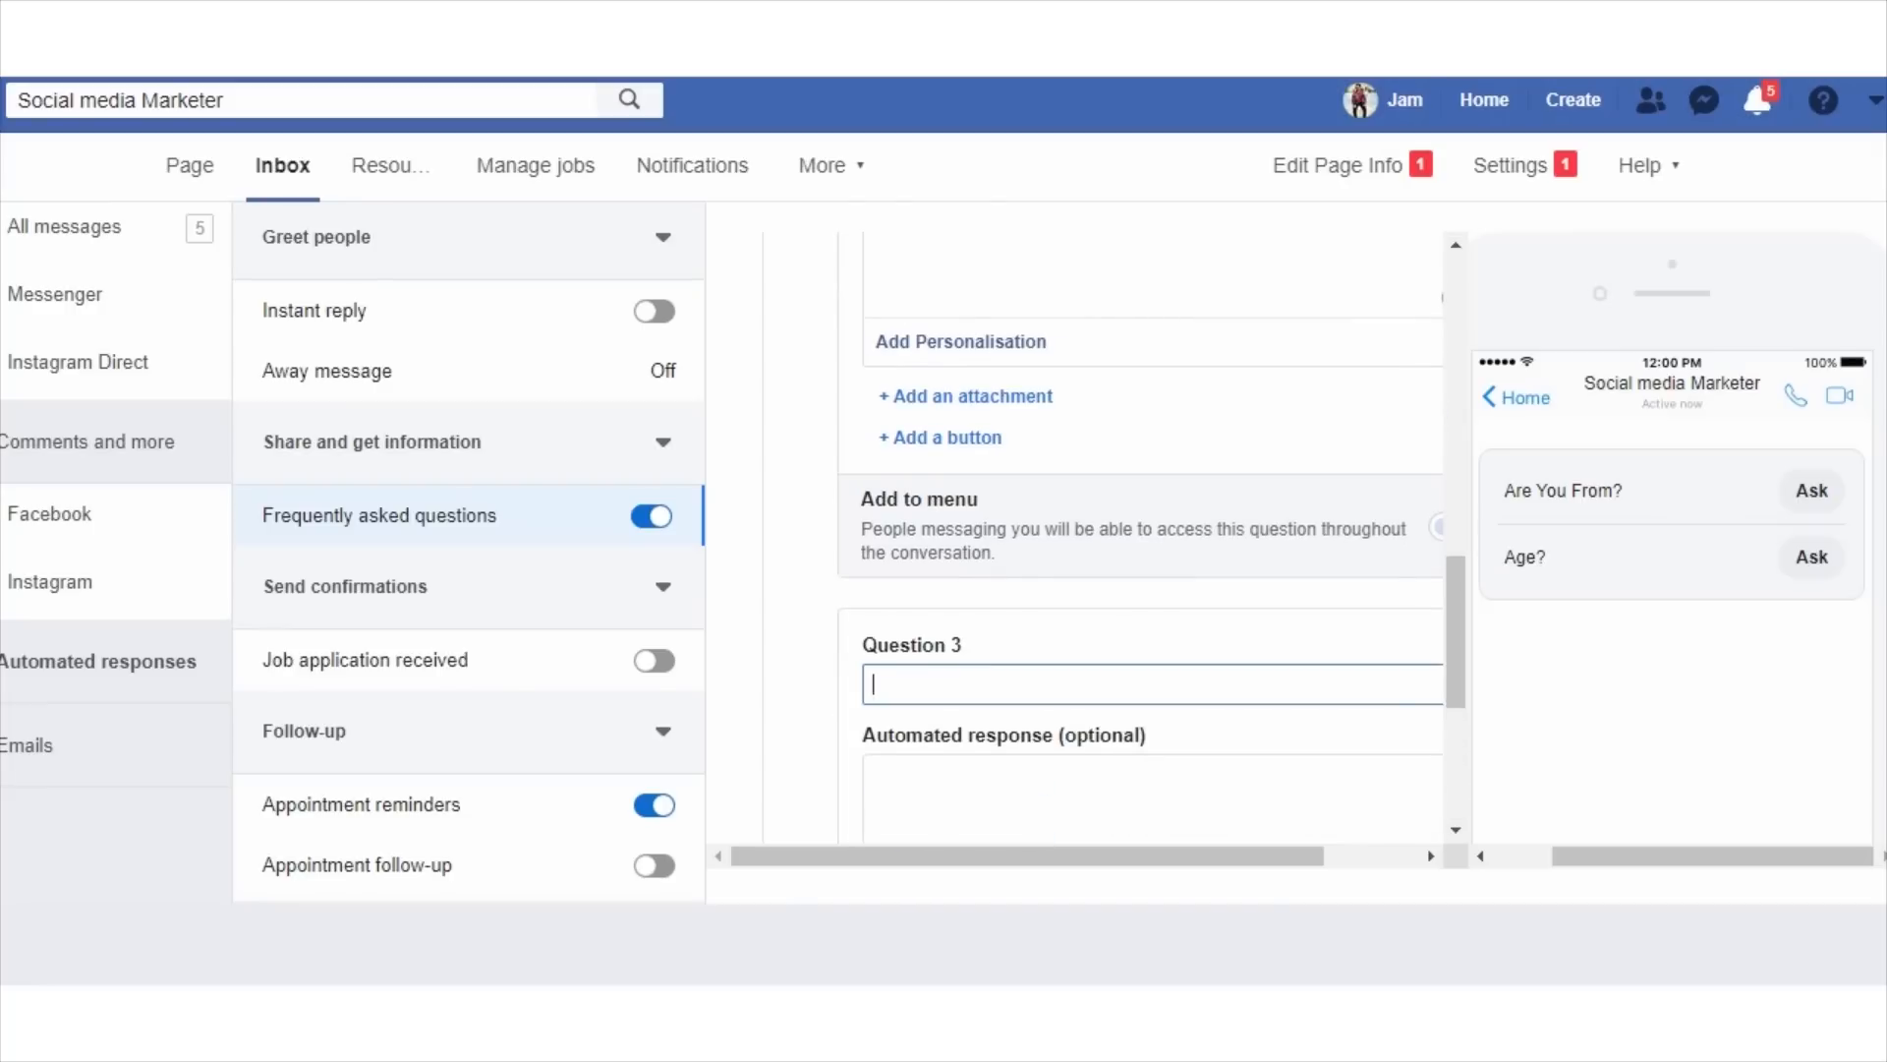